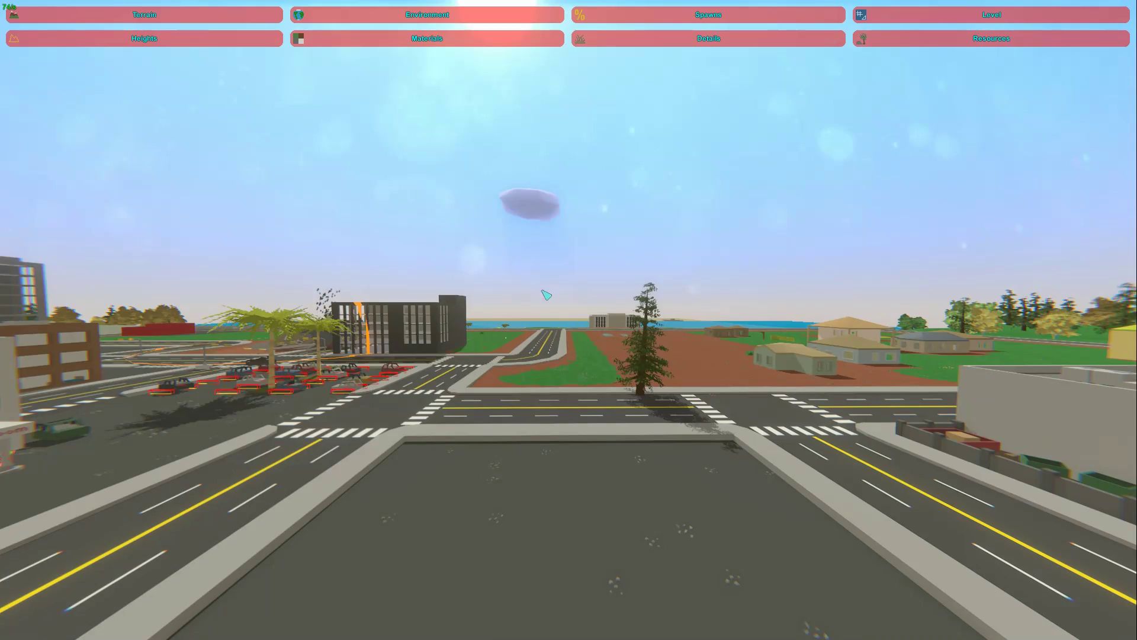
# Look over the city map, including the empty lot, its surrounding roads, the houses and the large grey building.
pyautogui.press('s')
pyautogui.moveTo(575, 295)
pyautogui.mouseDown(button='right')
pyautogui.moveTo(485, 332)
pyautogui.moveTo(664, 332)
pyautogui.moveTo(572, 325)
pyautogui.moveTo(572, 305)
pyautogui.mouseUp(button='right')
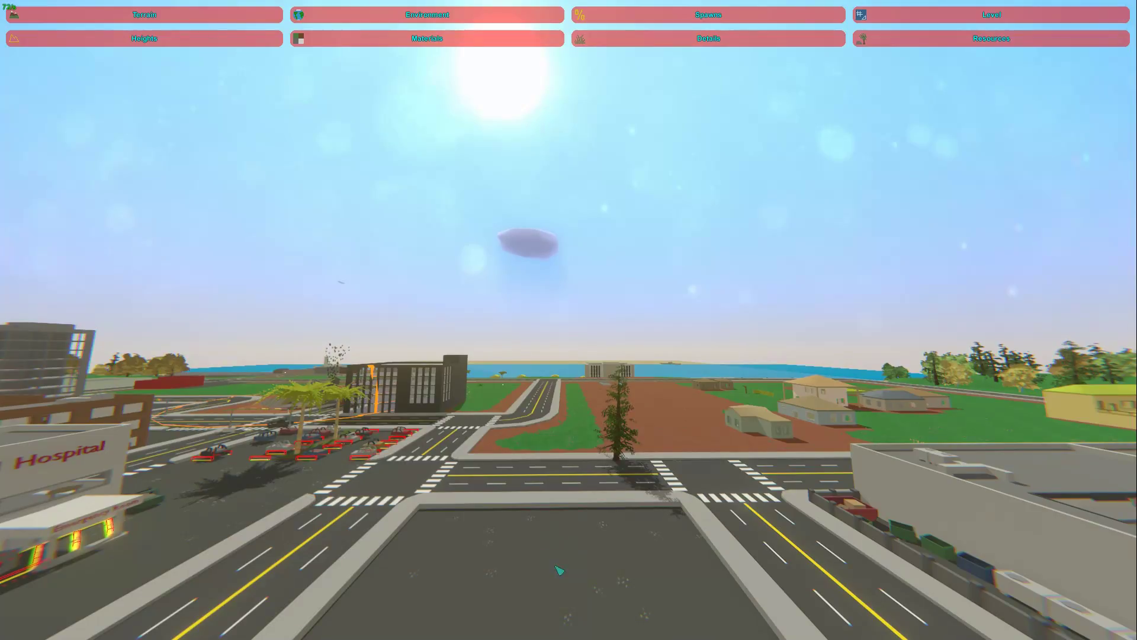
pyautogui.moveTo(675, 278); pyautogui.dragTo(670, 283, button='right')
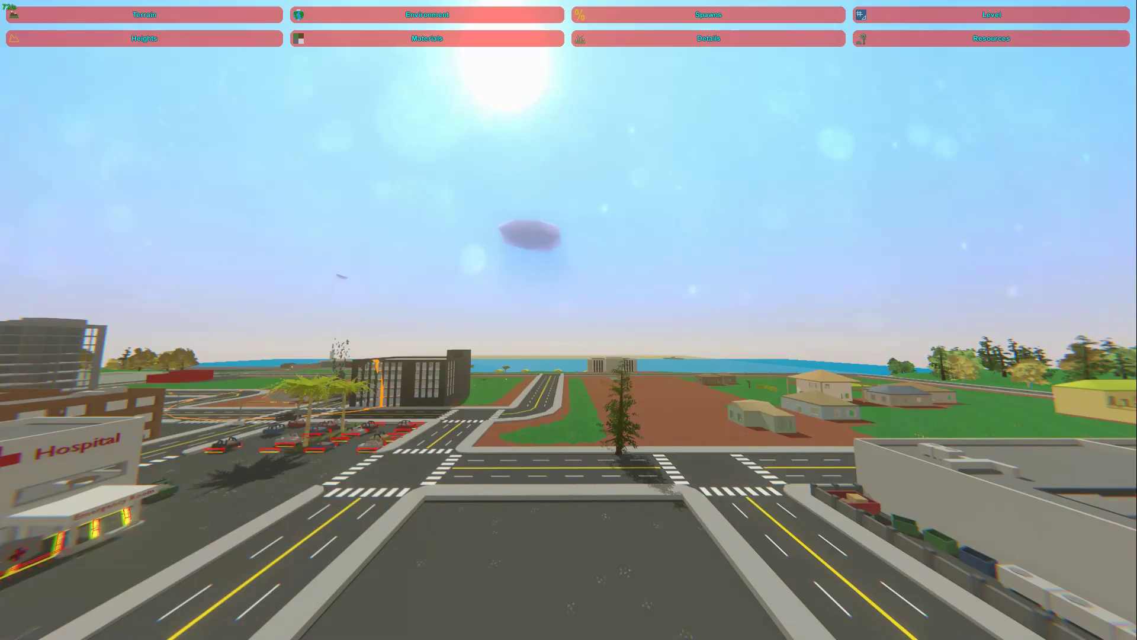
pyautogui.moveTo(600, 342); pyautogui.dragTo(597, 342, button='right')
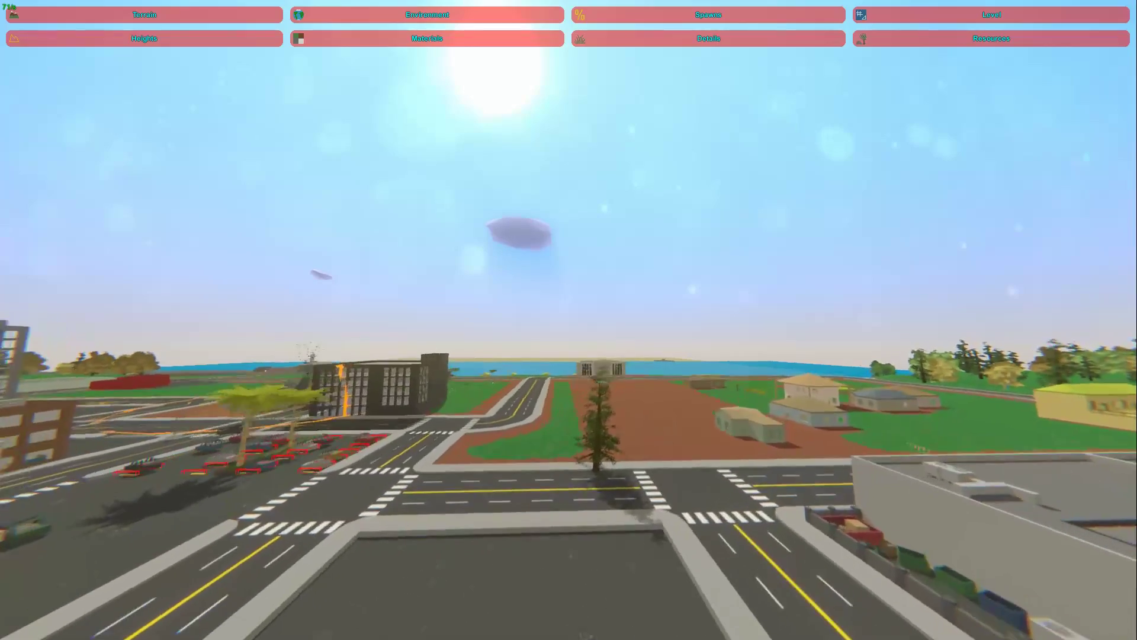
pyautogui.moveTo(597, 341); pyautogui.dragTo(536, 359, button='right')
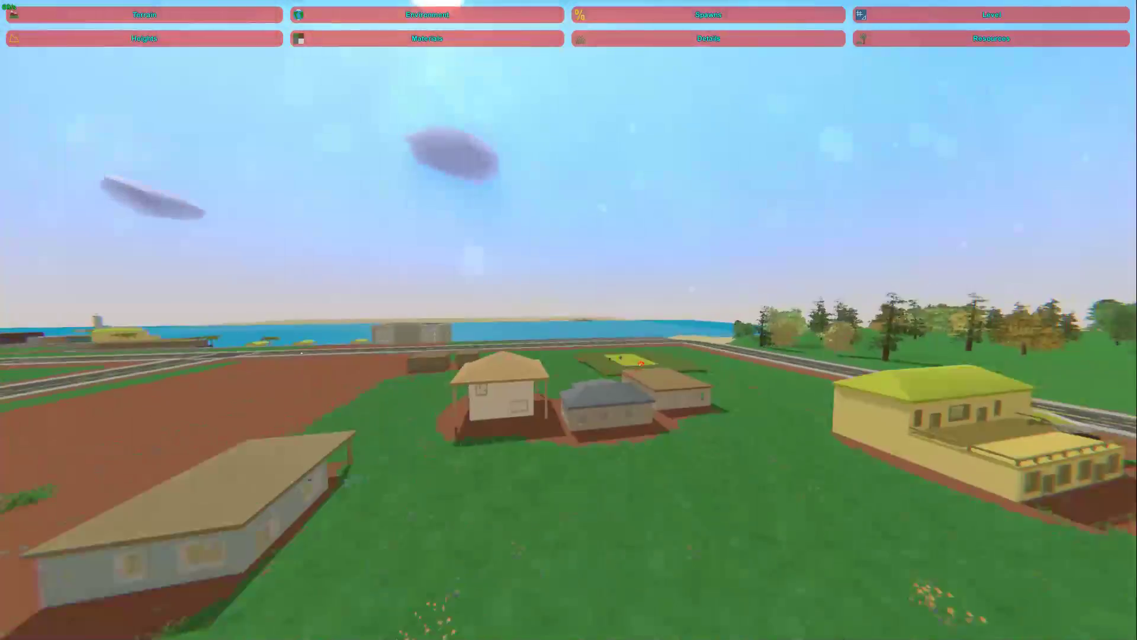
pyautogui.moveTo(536, 359); pyautogui.dragTo(537, 359, button='right')
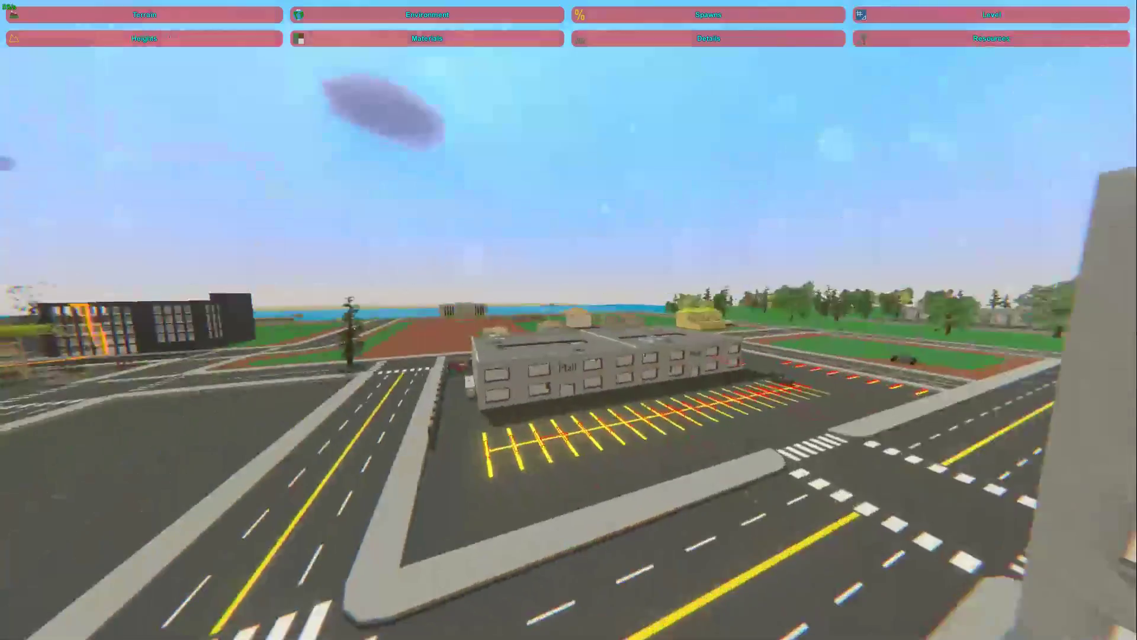
pyautogui.moveTo(536, 359); pyautogui.dragTo(536, 359, button='right')
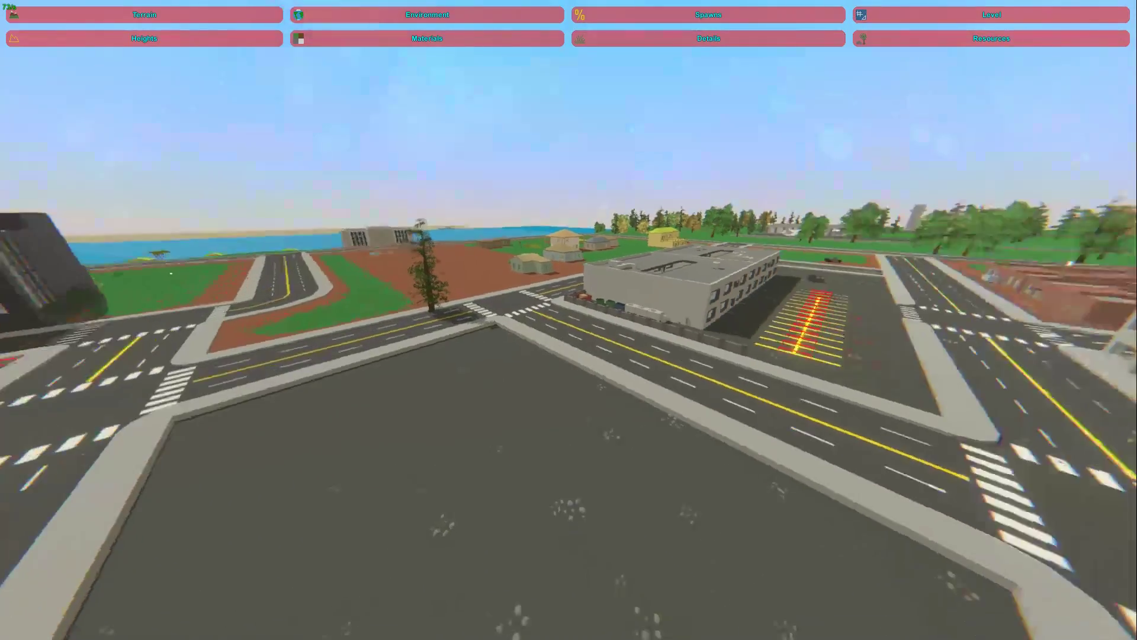
# Try placing an AC #3 object on the empty lot in the level's object editor.
pyautogui.click(879, 13)
pyautogui.click(220, 41)
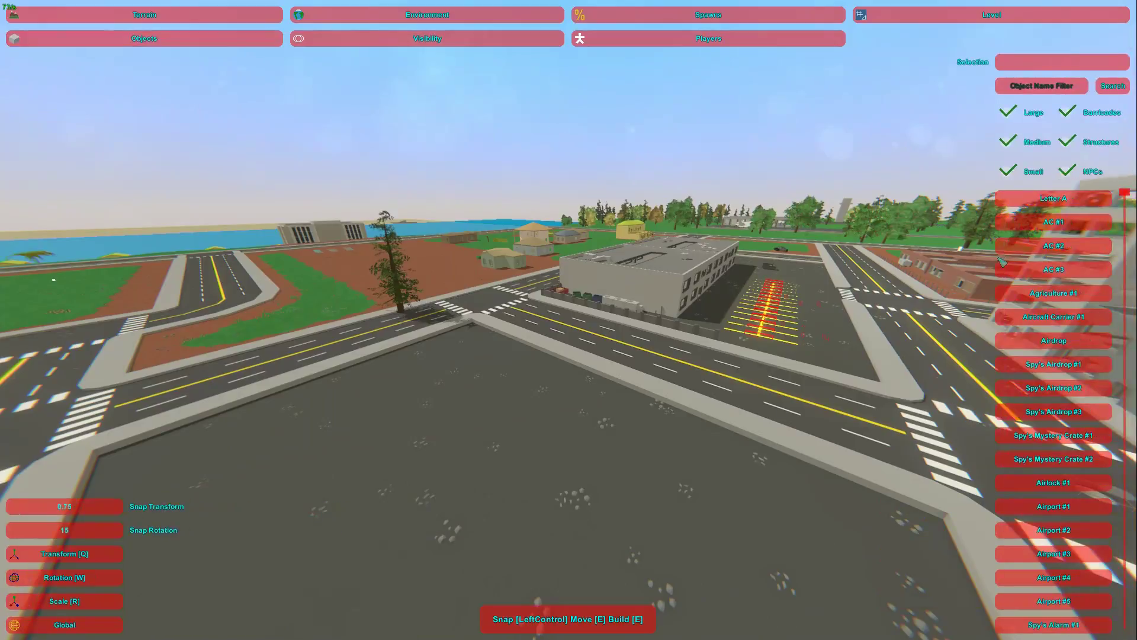
pyautogui.press('e')
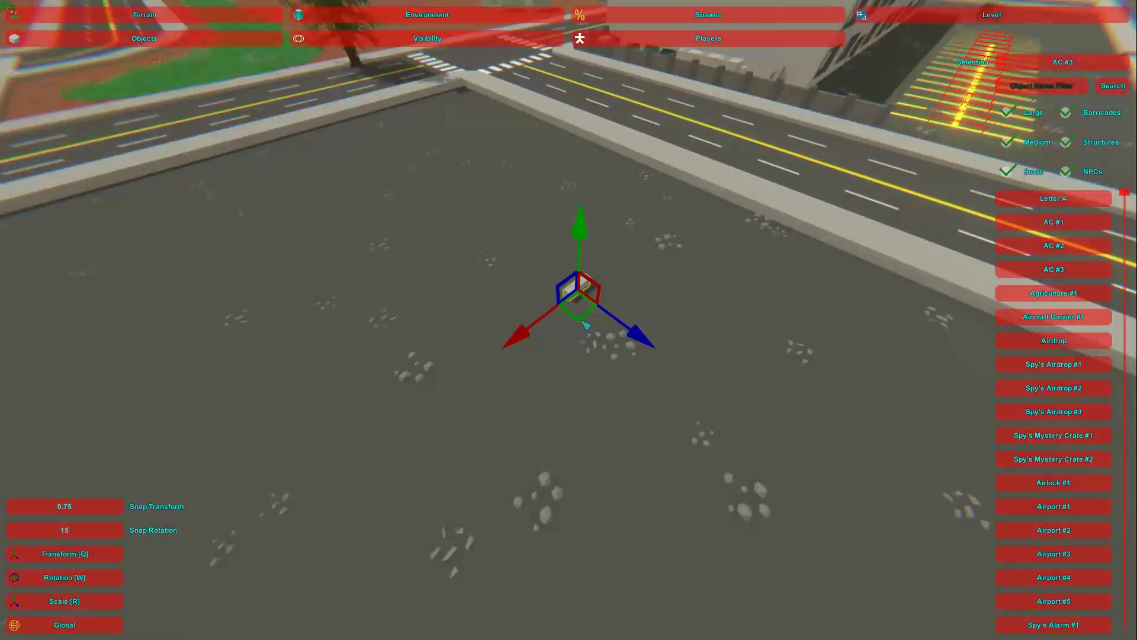
pyautogui.moveTo(595, 326); pyautogui.dragTo(574, 320, button='right')
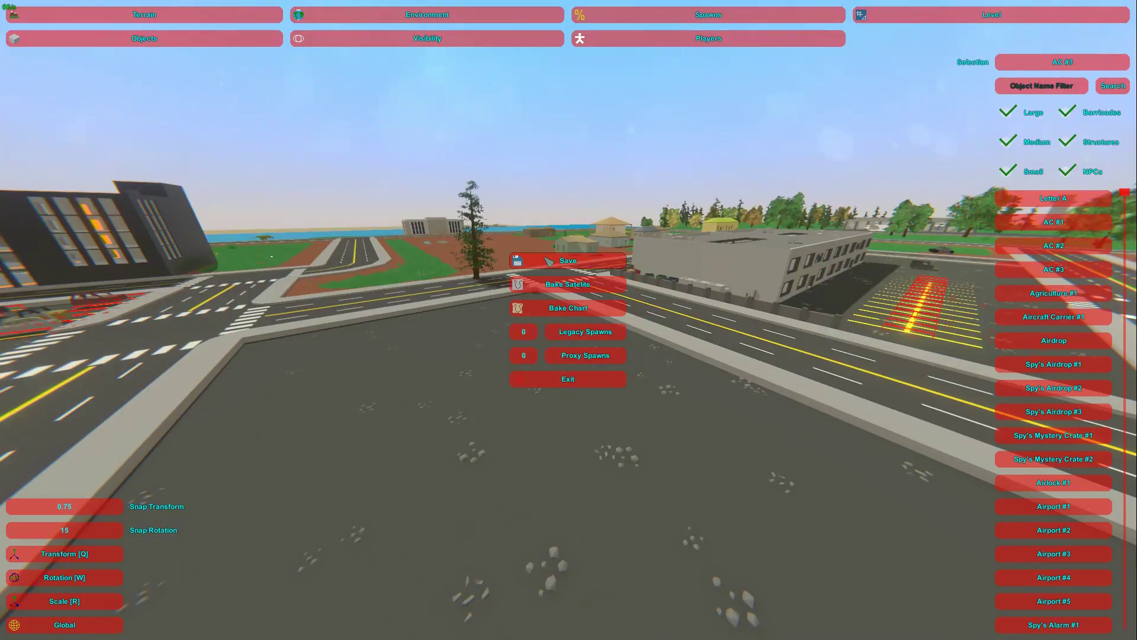
pyautogui.press('Escape')
# Show the terrain height tools over the empty lot, previewing the lower, flatten and smooth brushes.
pyautogui.moveTo(584, 294); pyautogui.dragTo(423, 105, button='right')
pyautogui.click(144, 14)
pyautogui.click(144, 38)
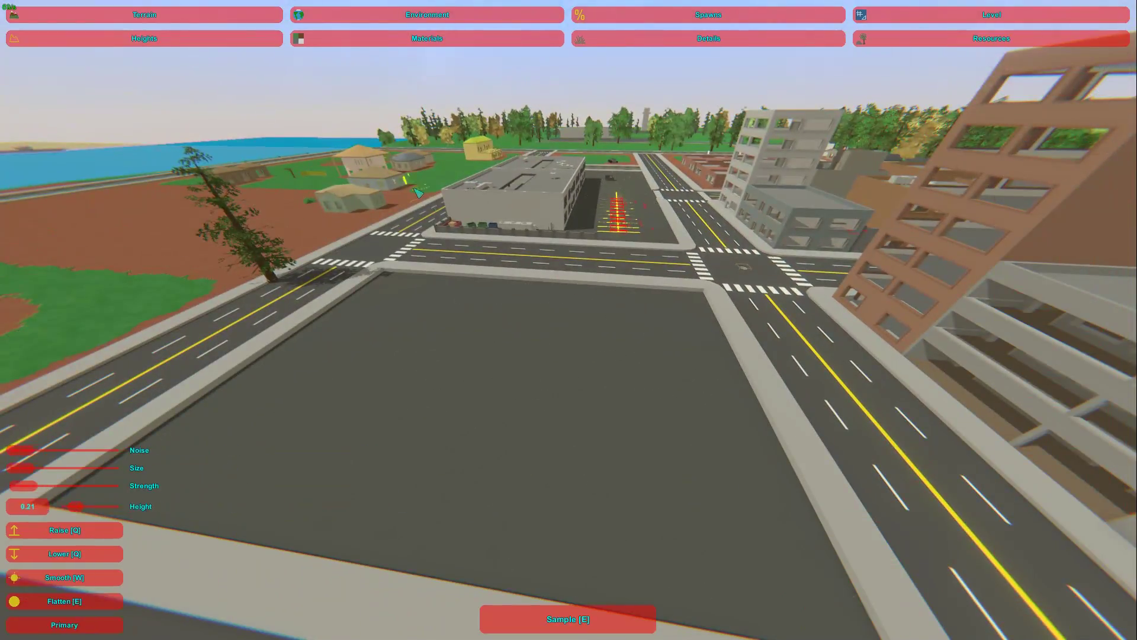
pyautogui.moveTo(581, 332); pyautogui.dragTo(574, 320, button='right')
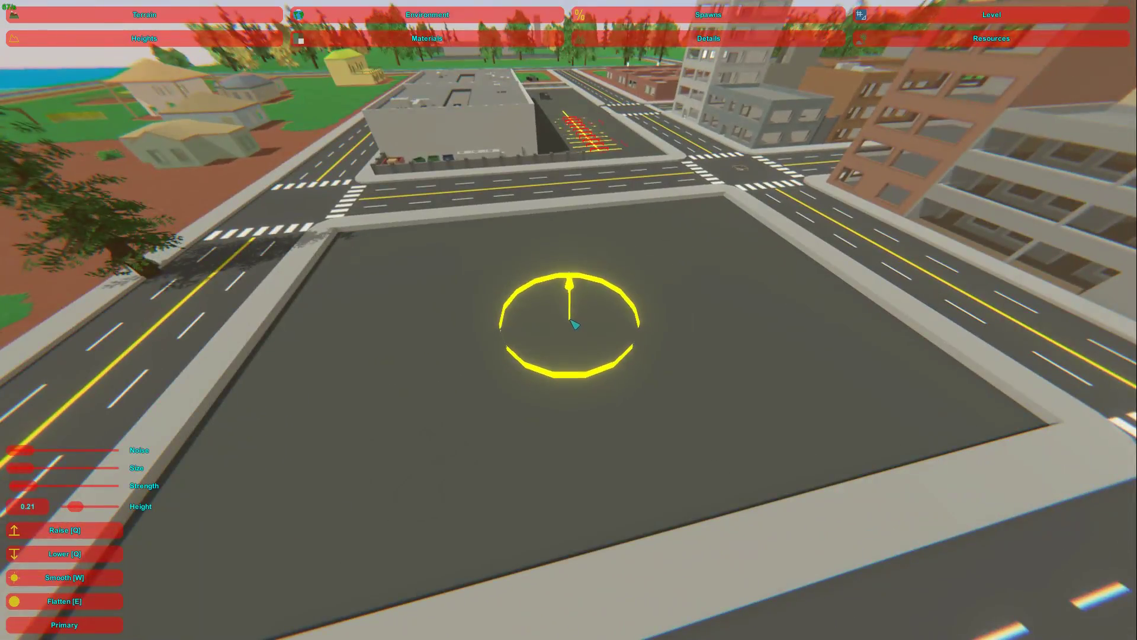
pyautogui.press('q')
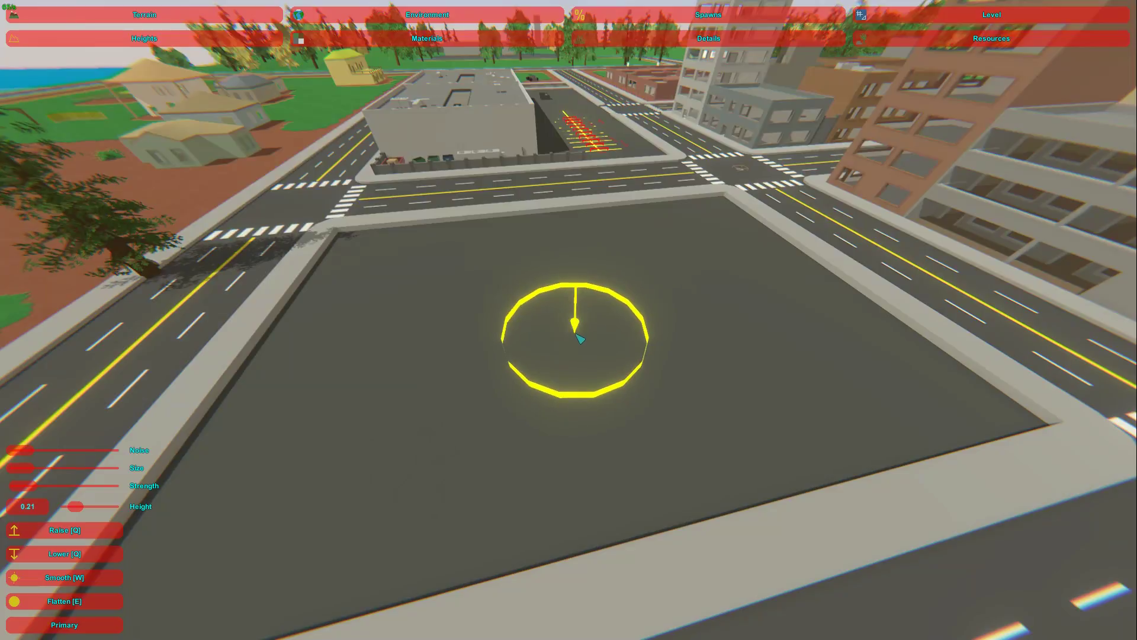
pyautogui.moveTo(574, 320); pyautogui.dragTo(571, 322, button='right')
pyautogui.press('e')
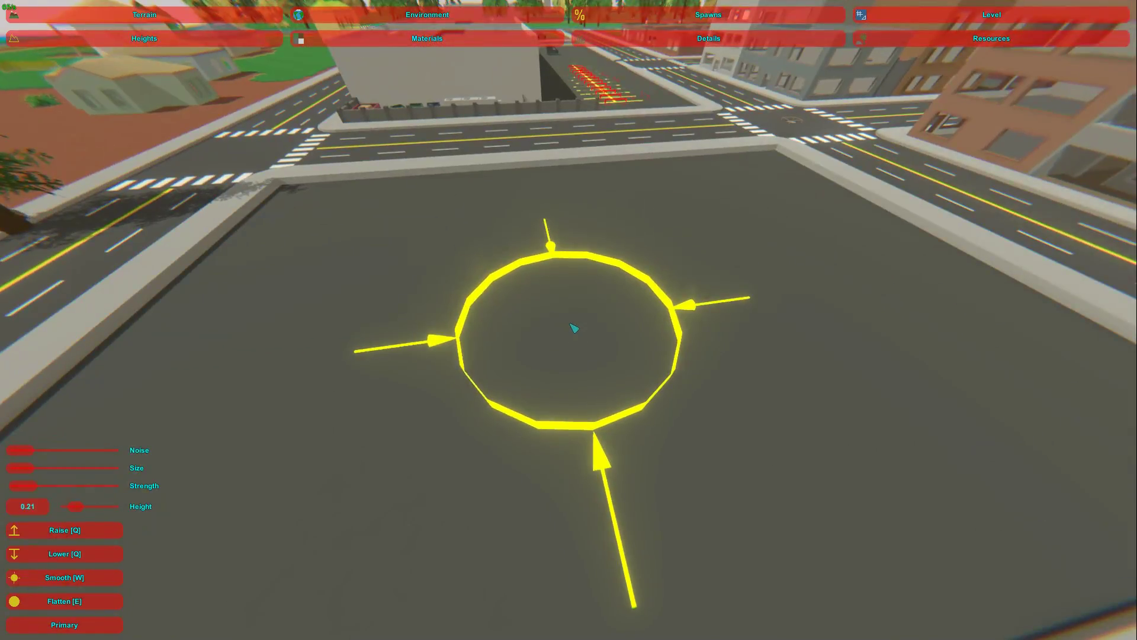
pyautogui.press('w')
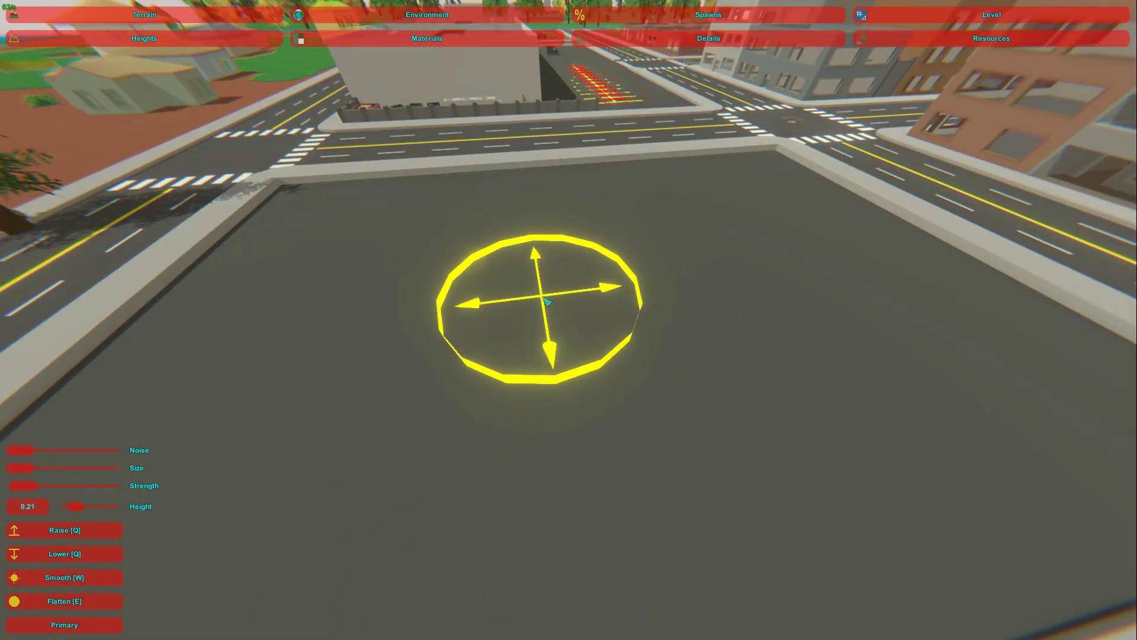
# Lay a short straight Highway_0 road segment across the empty lot and bake the roads.
pyautogui.click(385, 15)
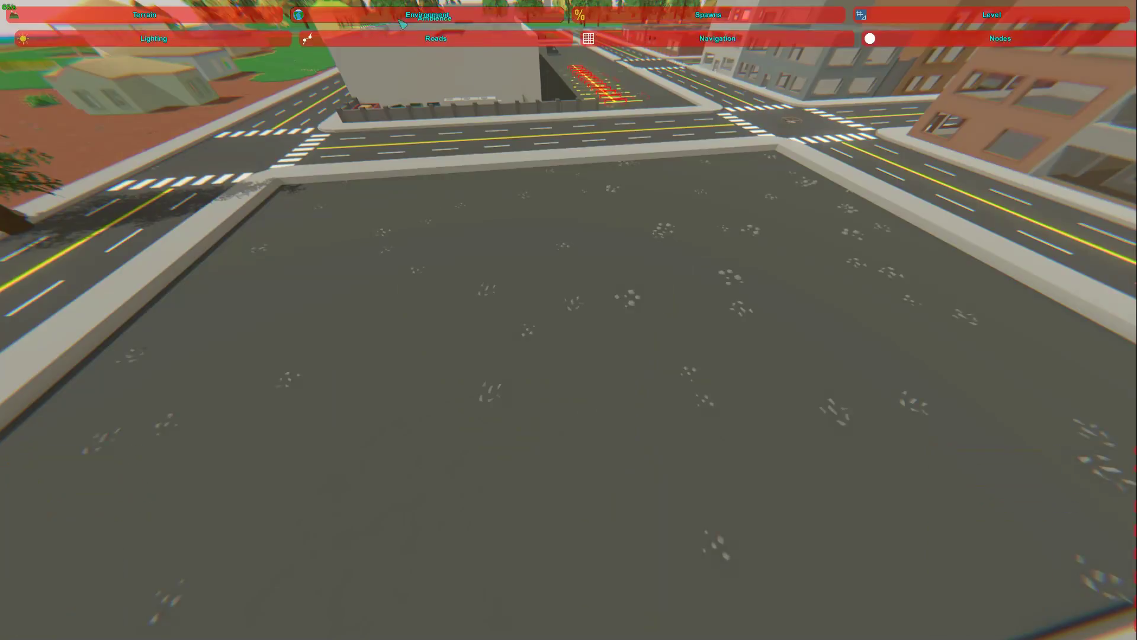
pyautogui.click(371, 37)
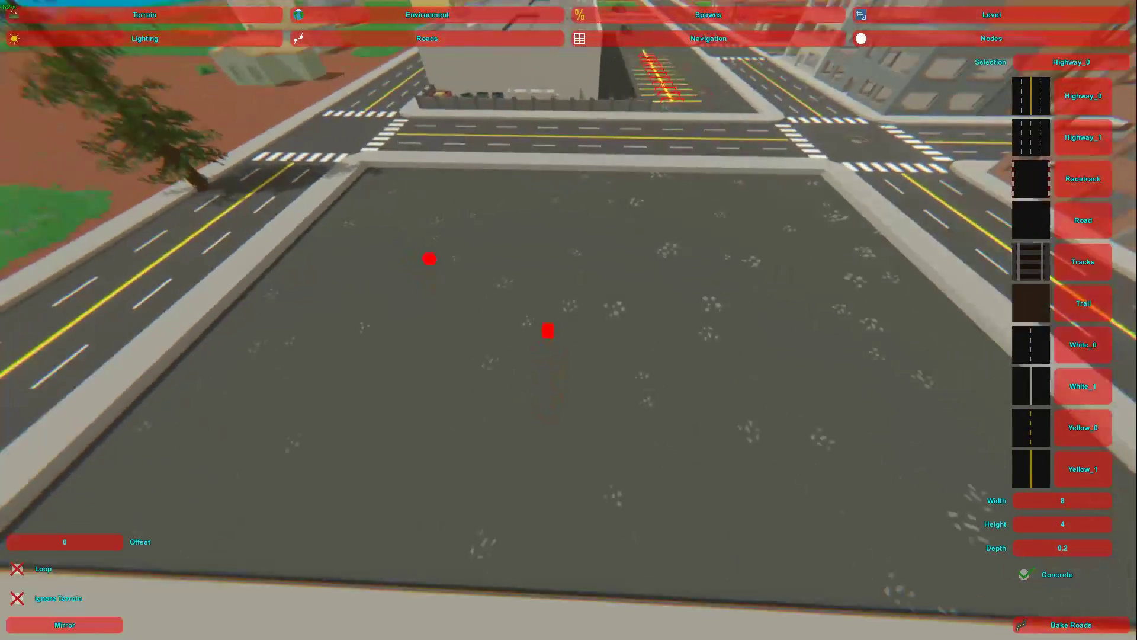
pyautogui.moveTo(548, 330); pyautogui.dragTo(694, 347)
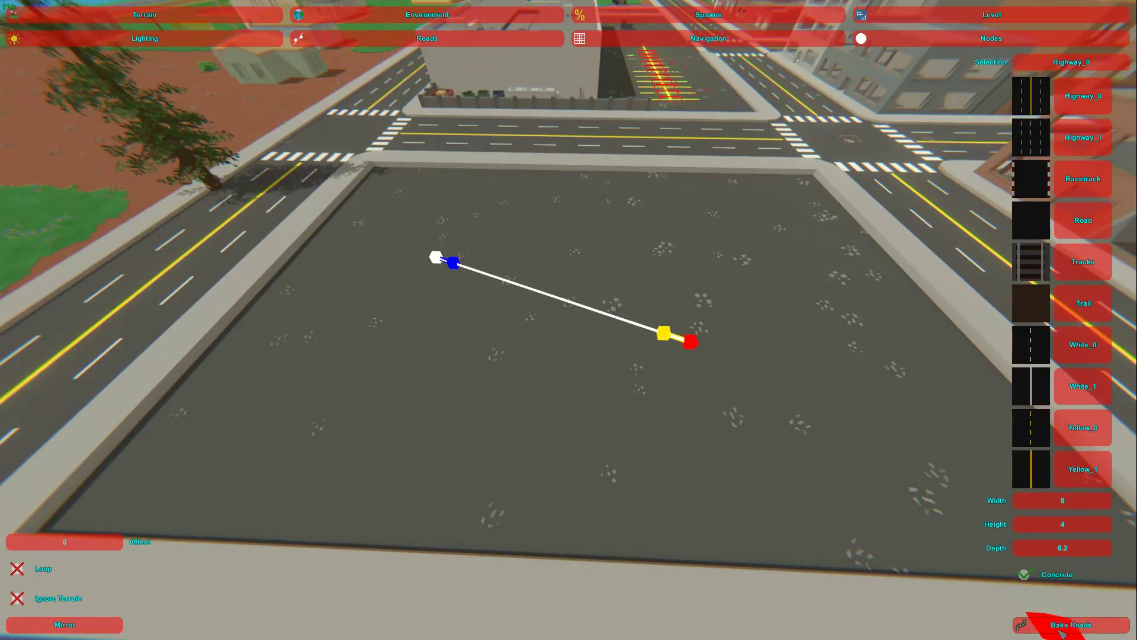
pyautogui.click(1032, 624)
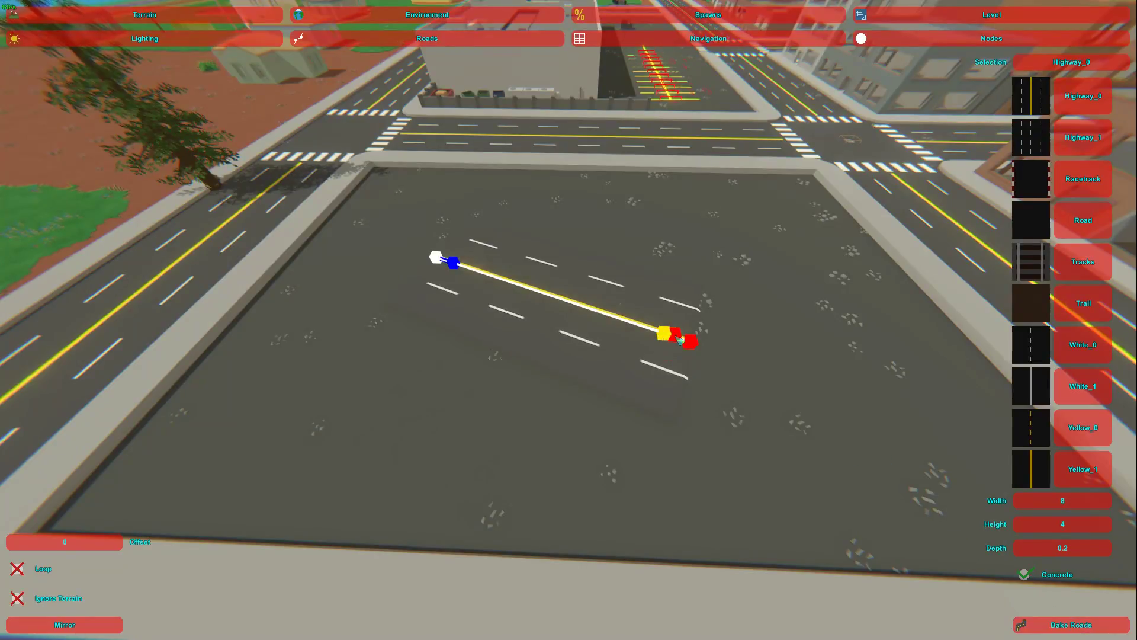
# Bend the test road into a curve using its end node's tangent handle and shift that end node.
pyautogui.moveTo(578, 358); pyautogui.dragTo(807, 411)
pyautogui.moveTo(642, 420); pyautogui.dragTo(545, 414)
pyautogui.moveTo(689, 347); pyautogui.dragTo(699, 374)
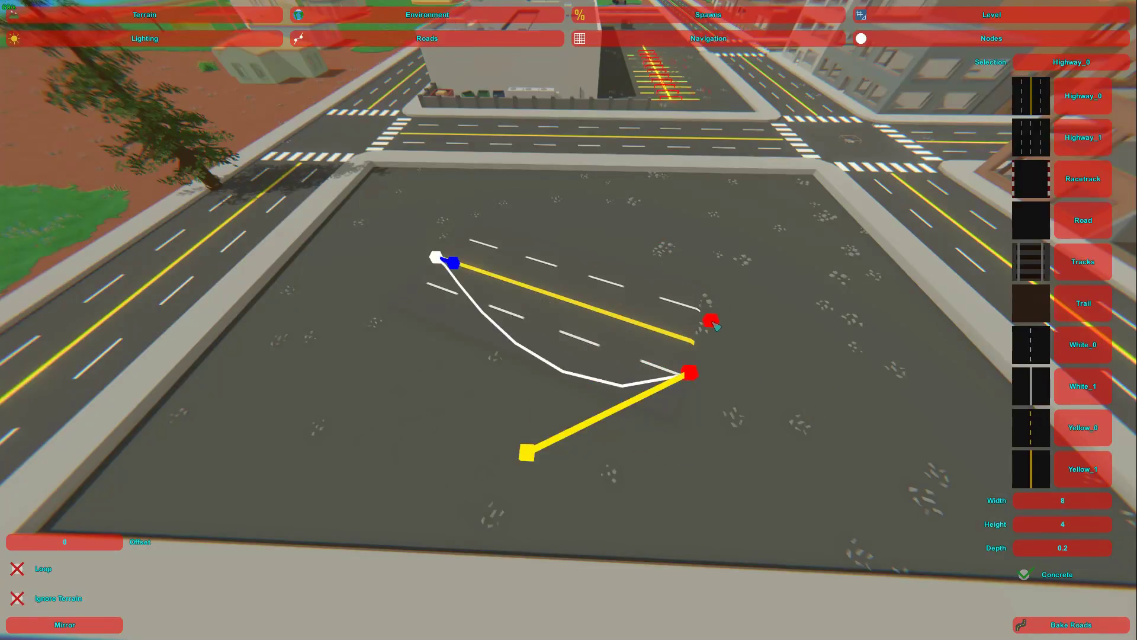
# Delete the test road from the empty lot and bake the roads again.
pyautogui.click(567, 315)
pyautogui.press('Delete')
pyautogui.click(1071, 625)
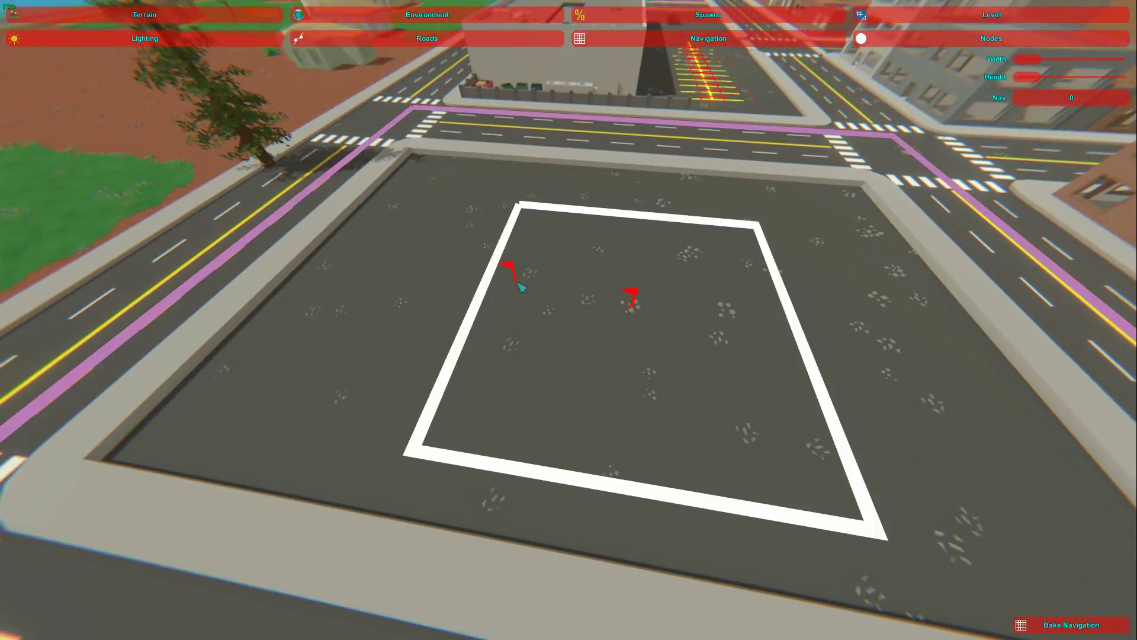
# Try out a navigation area flag and a location node on the empty lot.
pyautogui.moveTo(521, 288); pyautogui.dragTo(686, 269)
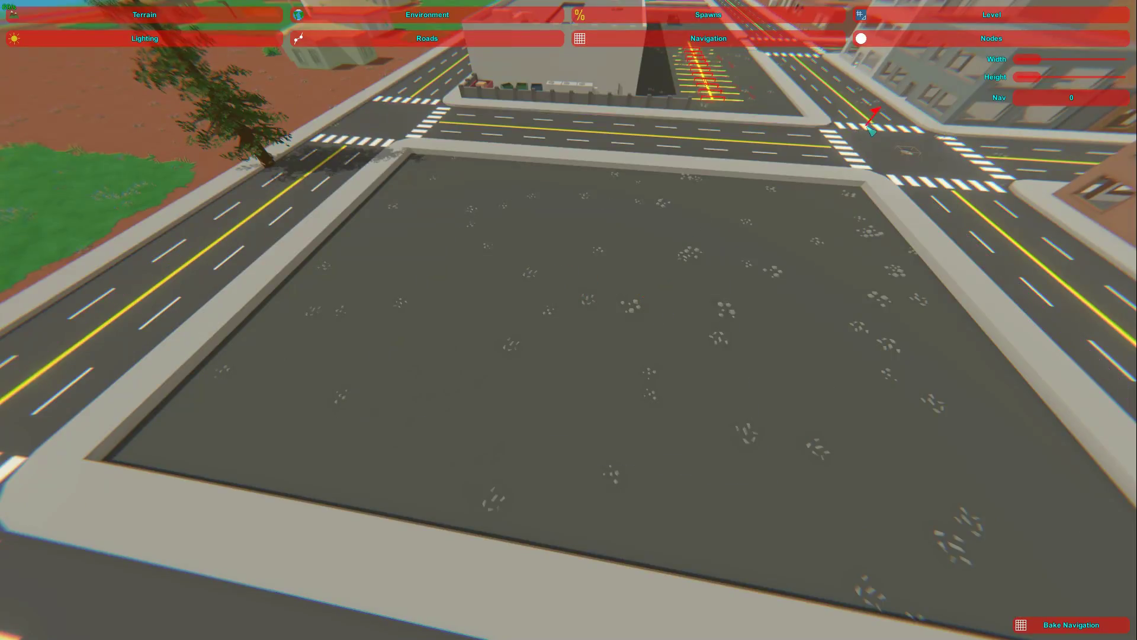
pyautogui.click(960, 39)
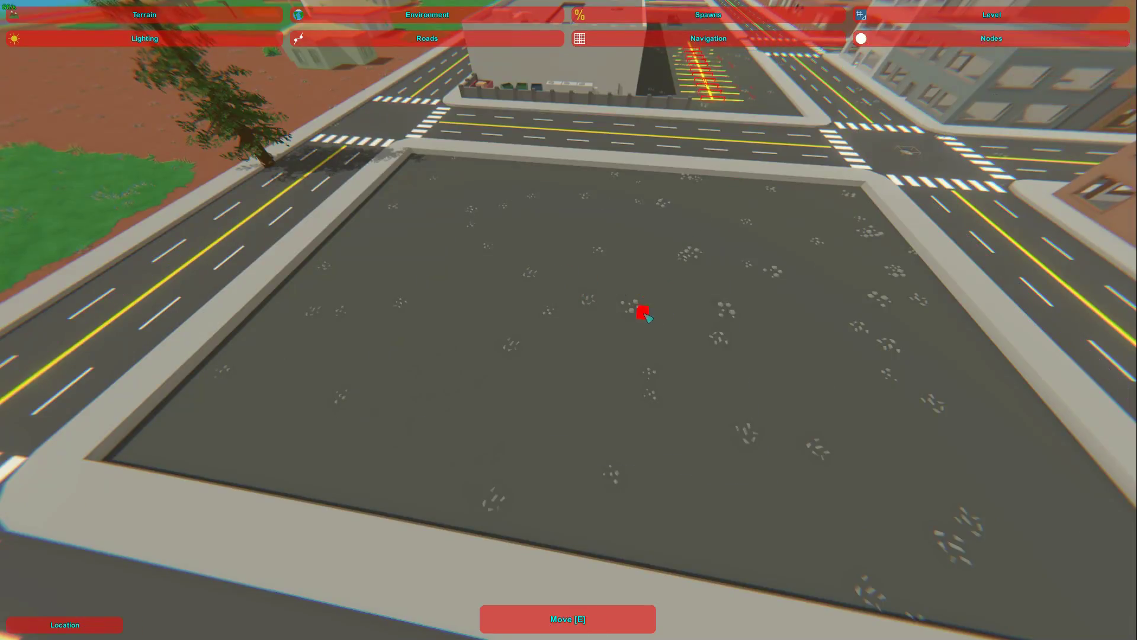
pyautogui.click(586, 343)
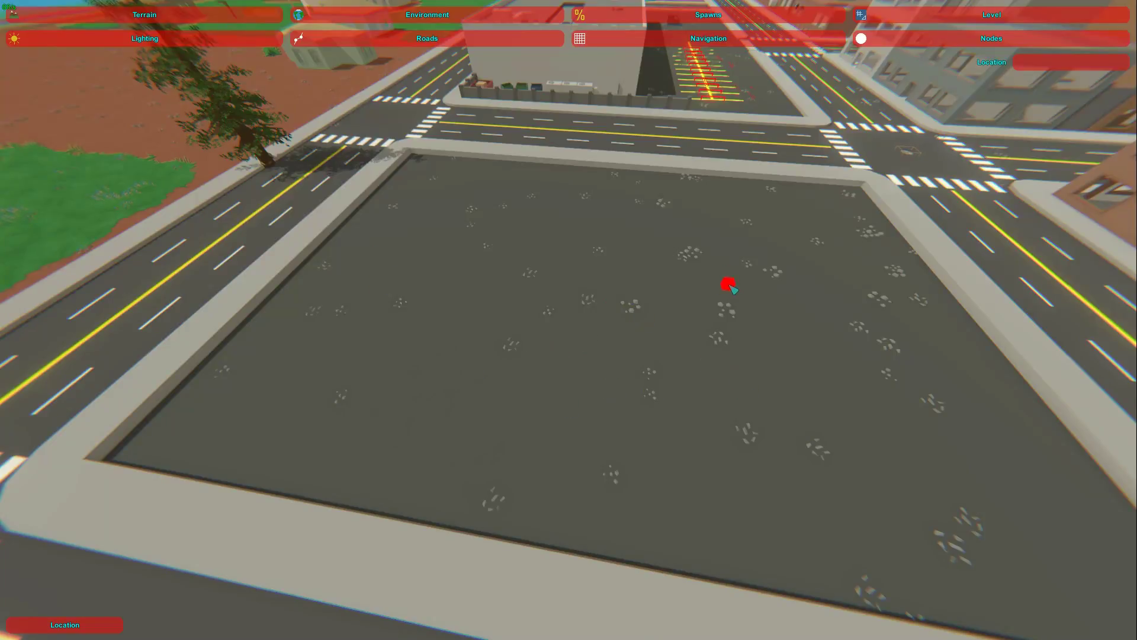
# Add an item spawn point from the Gun table on the empty lot.
pyautogui.click(715, 19)
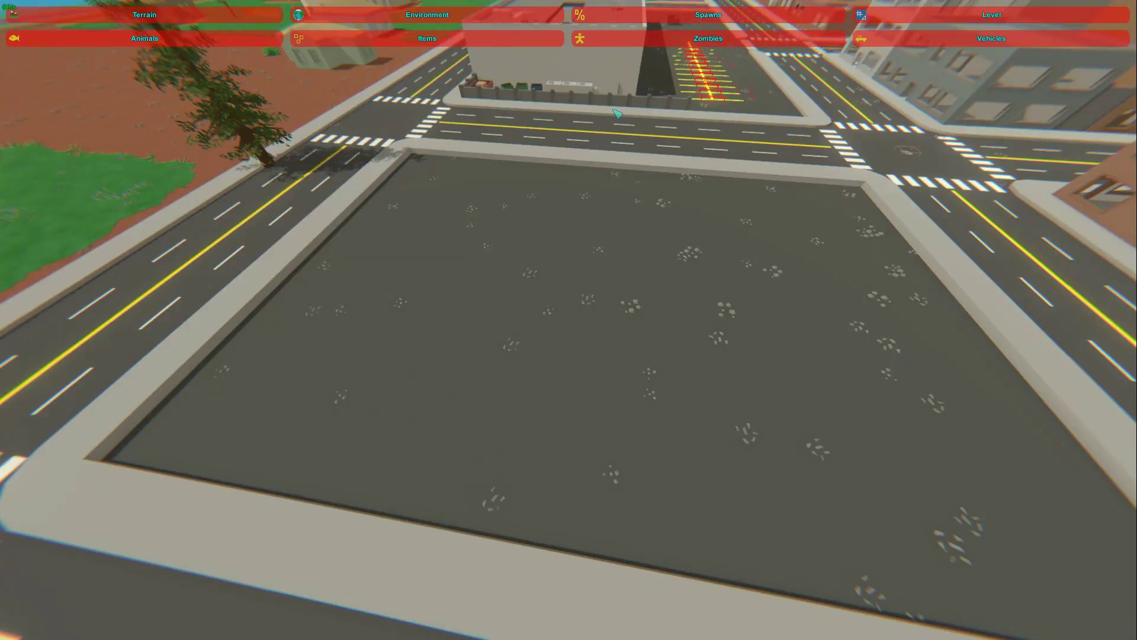
pyautogui.press('w')
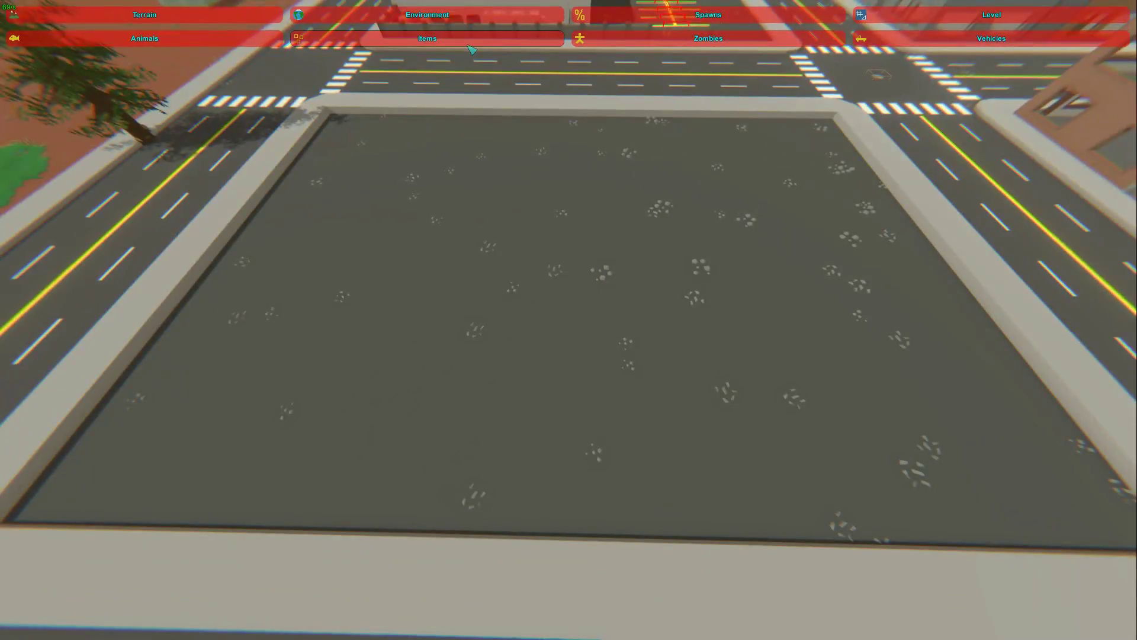
pyautogui.click(468, 42)
pyautogui.press('s')
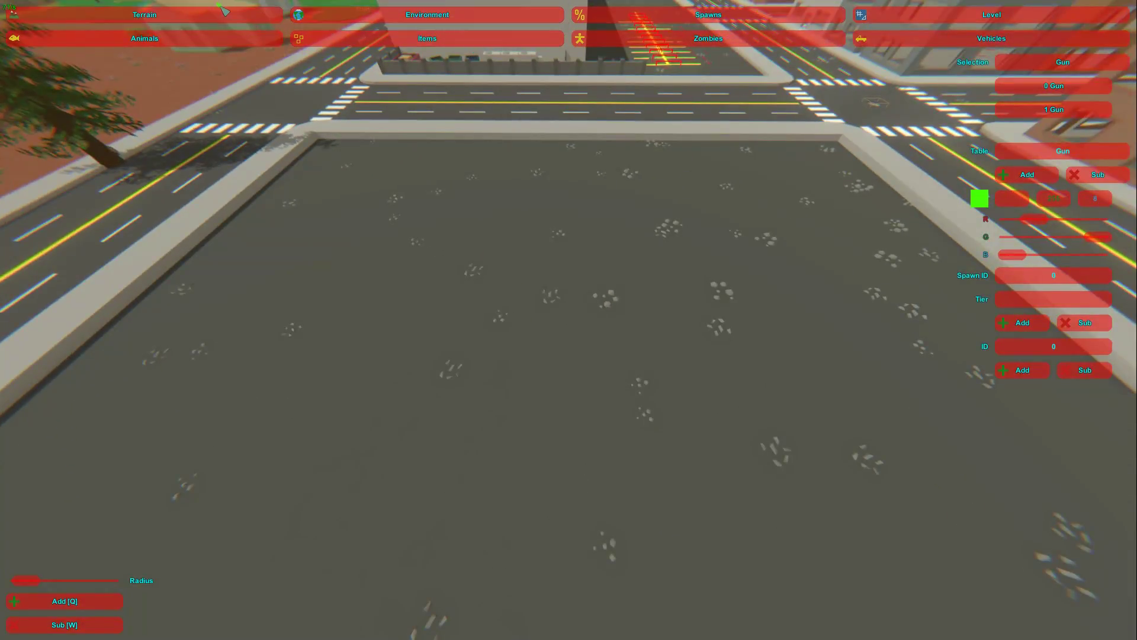
pyautogui.moveTo(291, 21); pyautogui.dragTo(602, 331, button='right')
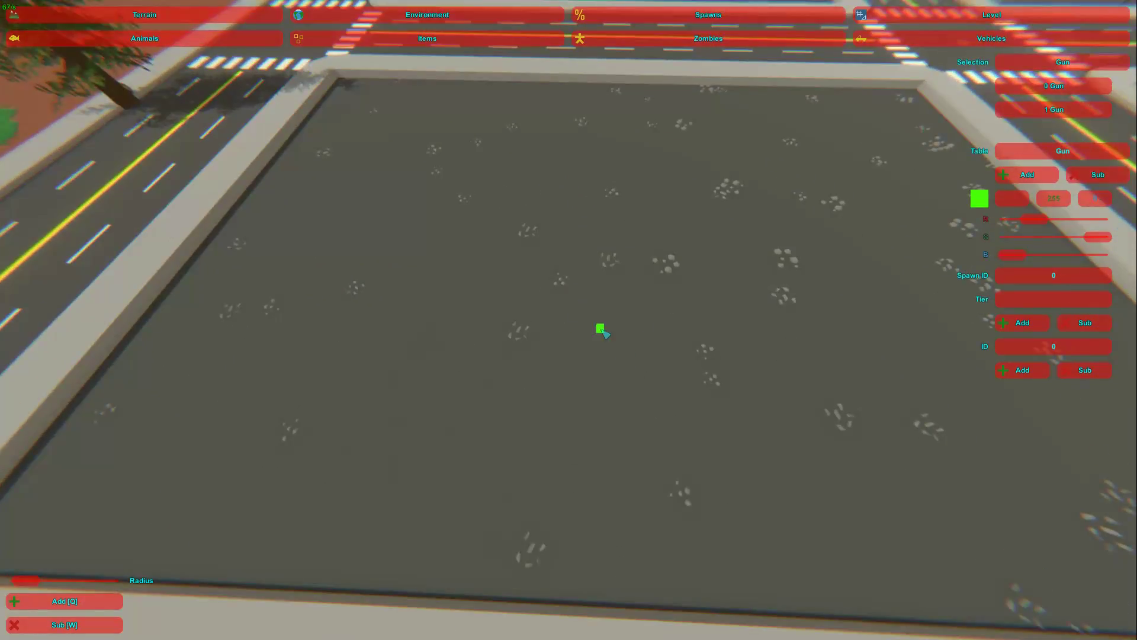
pyautogui.moveTo(569, 287); pyautogui.dragTo(568, 321, button='right')
pyautogui.click(598, 335)
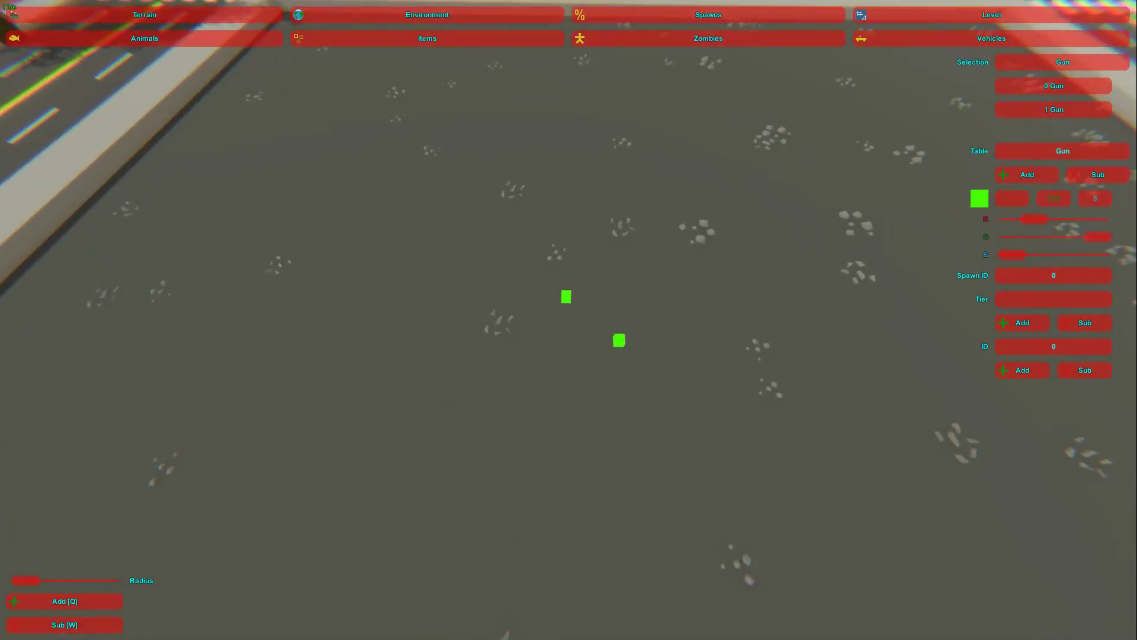
# Try placing a player spawn on the empty lot and slightly increase the spawn tool's radius.
pyautogui.click(866, 21)
pyautogui.click(641, 40)
pyautogui.moveTo(570, 390)
pyautogui.mouseDown(button='right')
pyautogui.moveTo(581, 296)
pyautogui.moveTo(572, 324)
pyautogui.mouseUp(button='right')
pyautogui.click(552, 335)
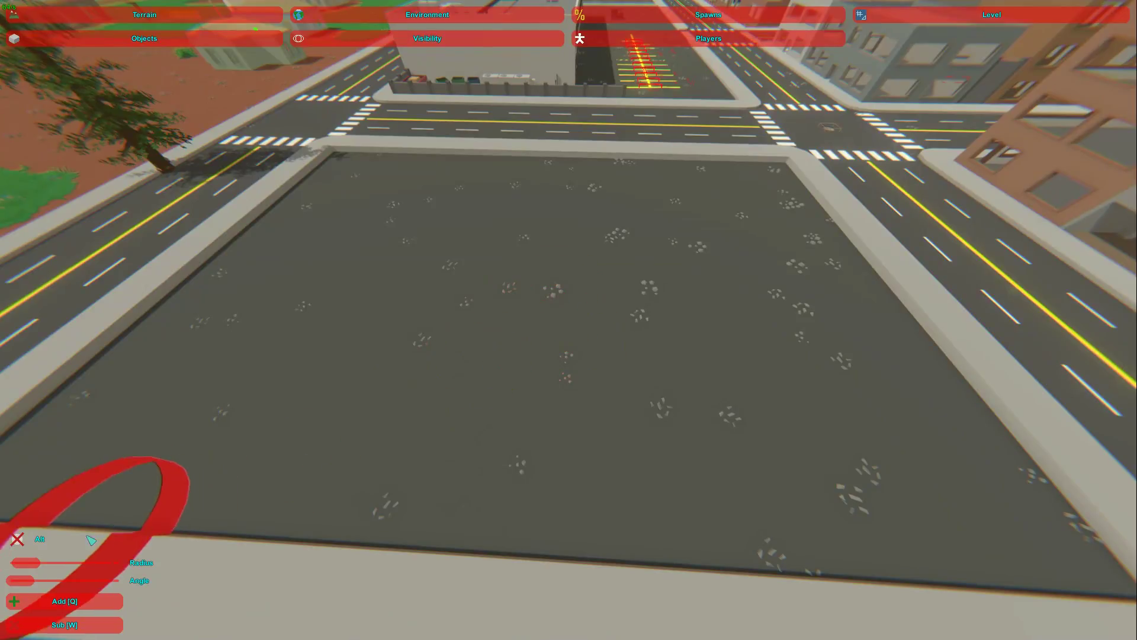
pyautogui.moveTo(25, 562); pyautogui.dragTo(39, 562)
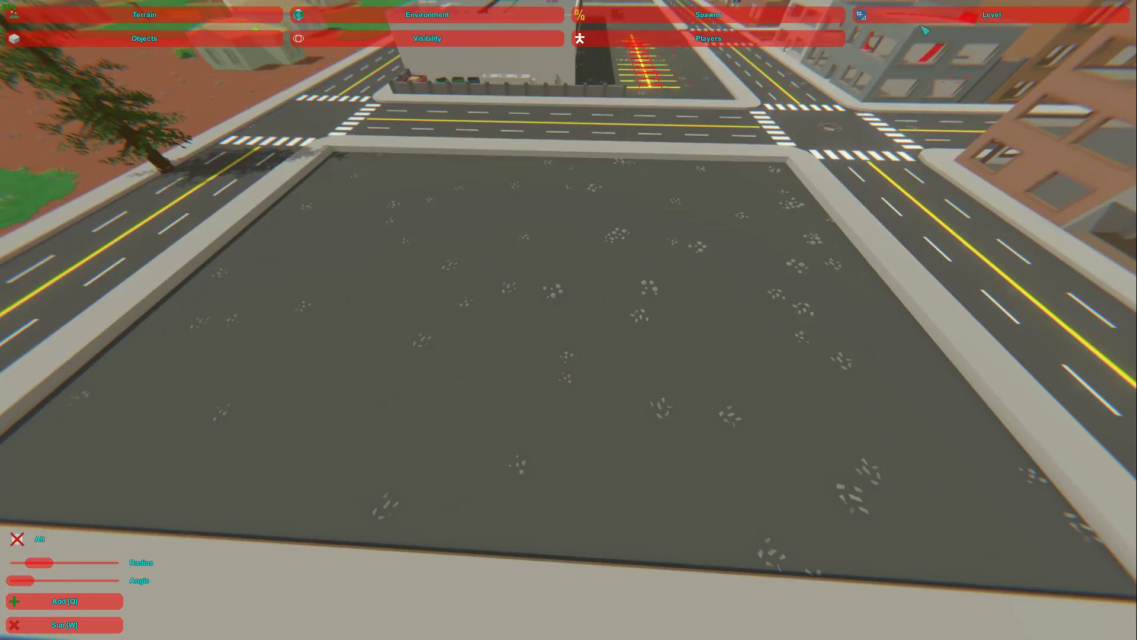
# Place an AC #1 object on the empty lot for a close-up of its transform handles.
pyautogui.click(225, 39)
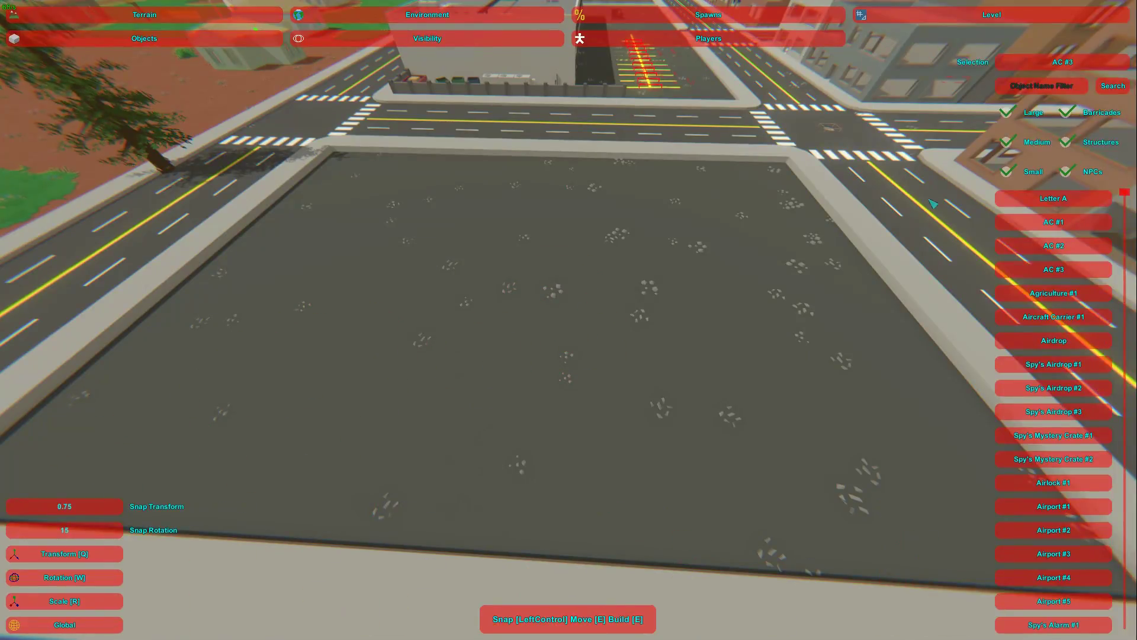
pyautogui.moveTo(933, 204); pyautogui.dragTo(573, 327, button='right')
pyautogui.click(1039, 223)
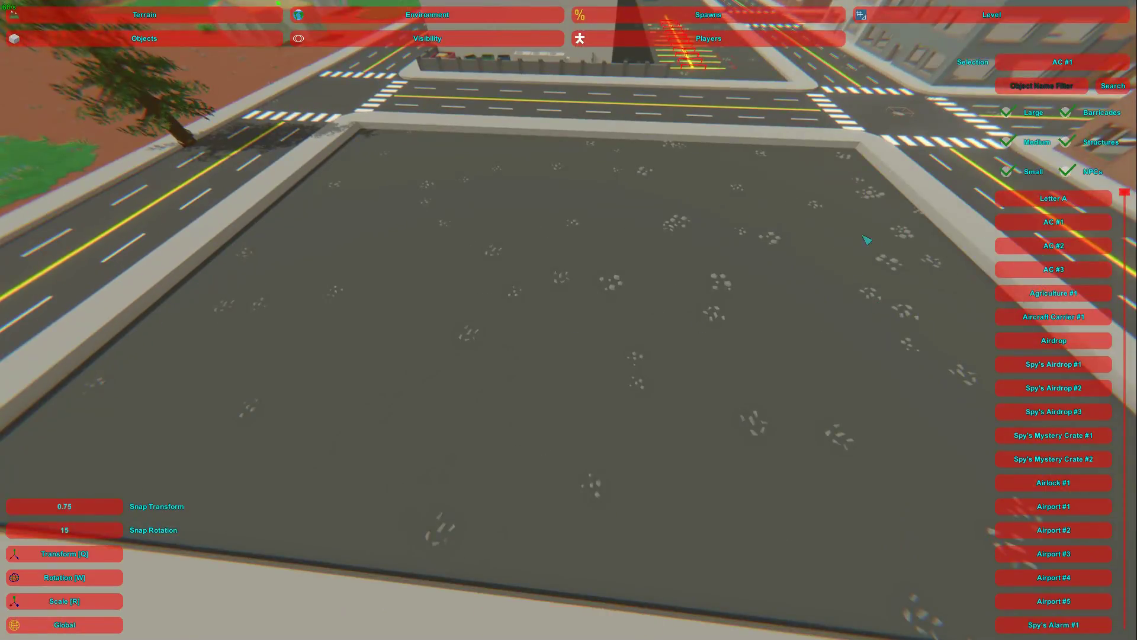
pyautogui.press('e')
pyautogui.moveTo(593, 309); pyautogui.dragTo(593, 261, button='right')
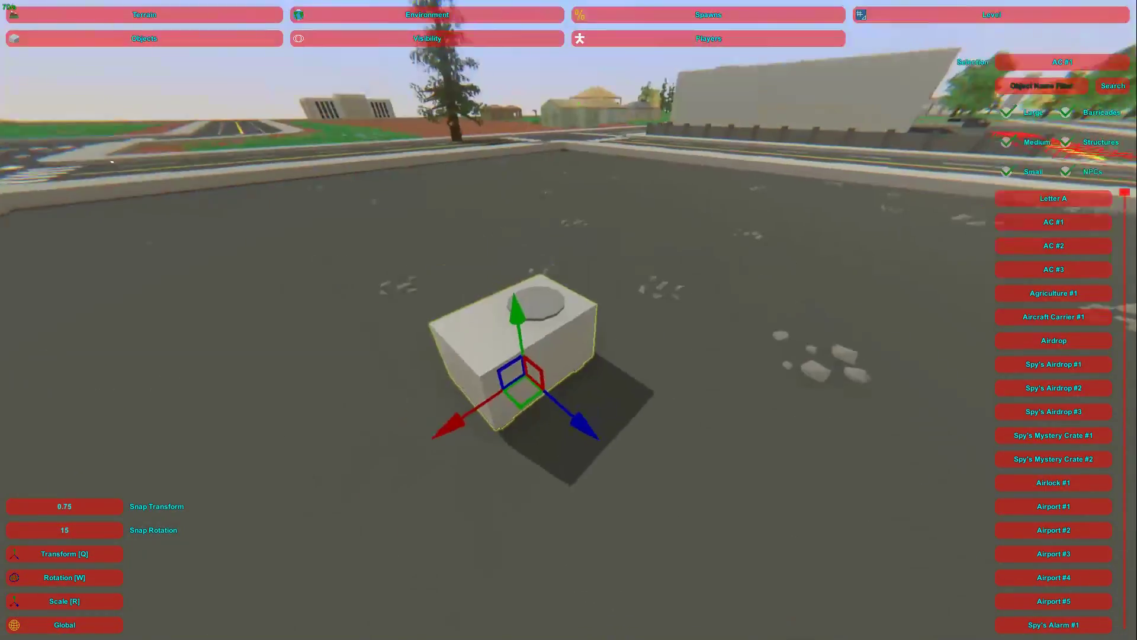
pyautogui.press('s')
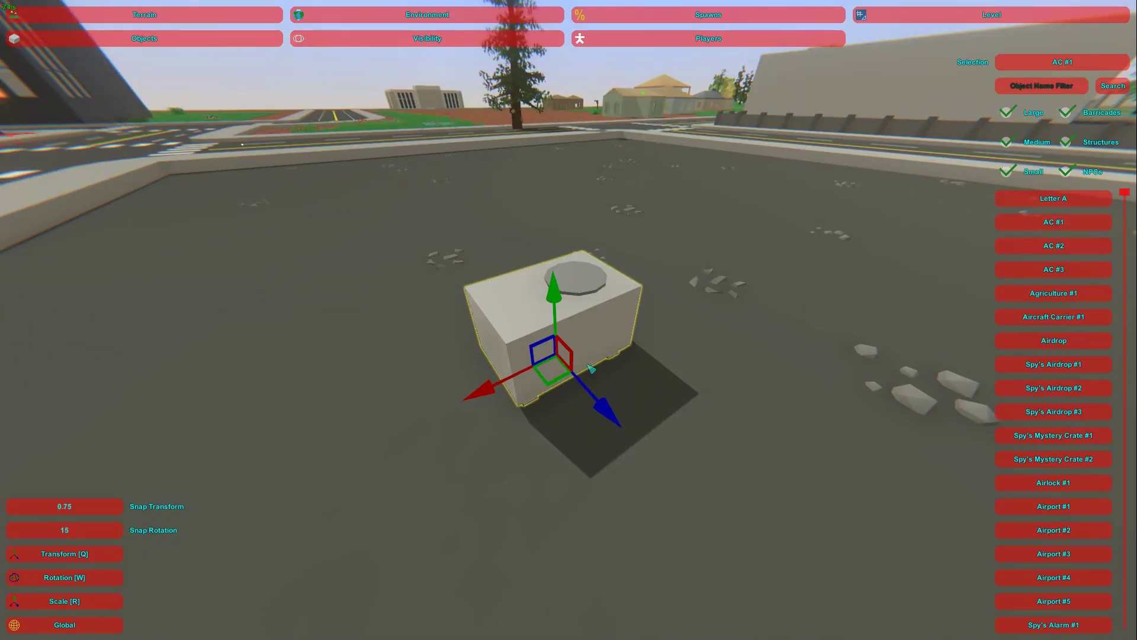
pyautogui.moveTo(591, 368); pyautogui.dragTo(227, 527)
pyautogui.moveTo(227, 527); pyautogui.dragTo(89, 516, button='right')
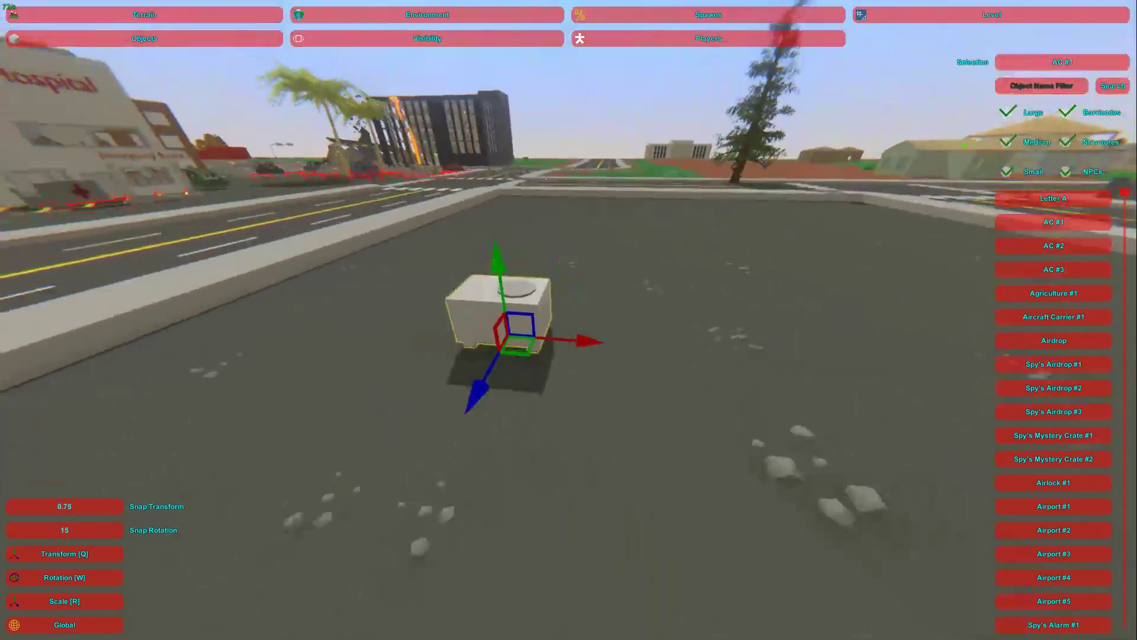
# Select the AC #1 object on the empty lot and turn it about its vertical axis with the rotation handles.
pyautogui.press('s')
pyautogui.moveTo(569, 320); pyautogui.dragTo(598, 319, button='right')
pyautogui.press('w')
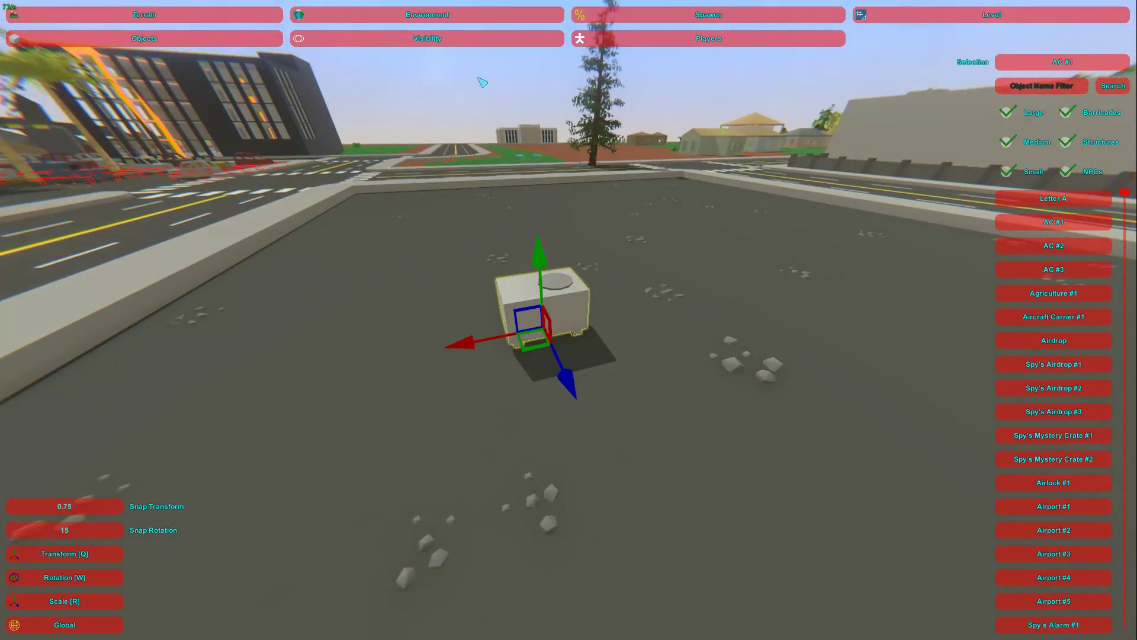
pyautogui.press('w')
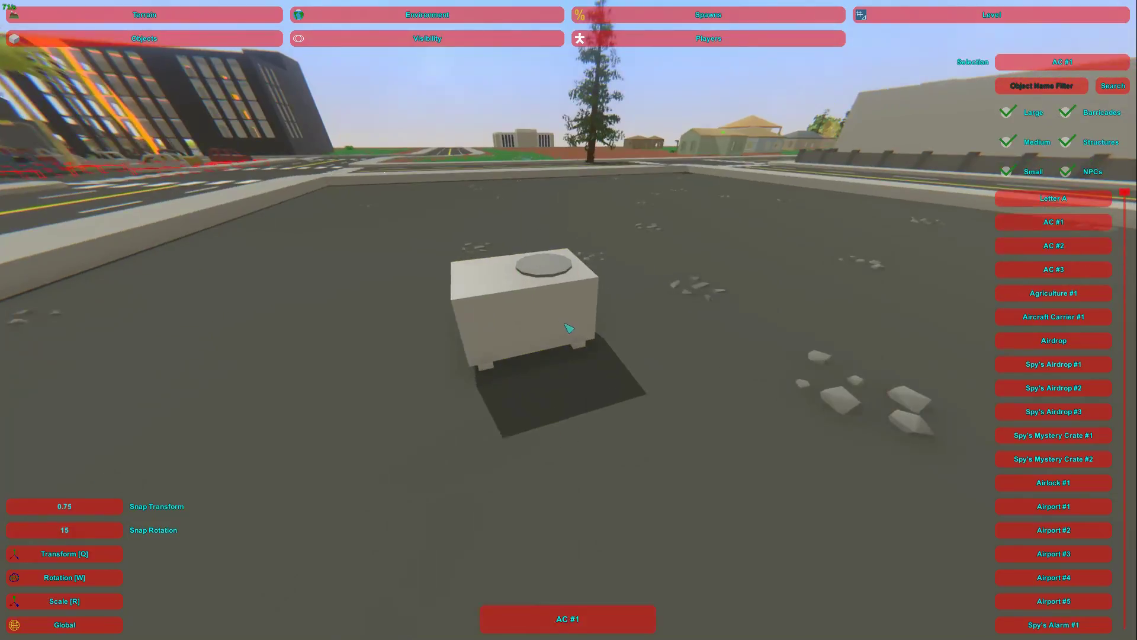
pyautogui.press('s')
pyautogui.moveTo(665, 352); pyautogui.dragTo(572, 332, button='right')
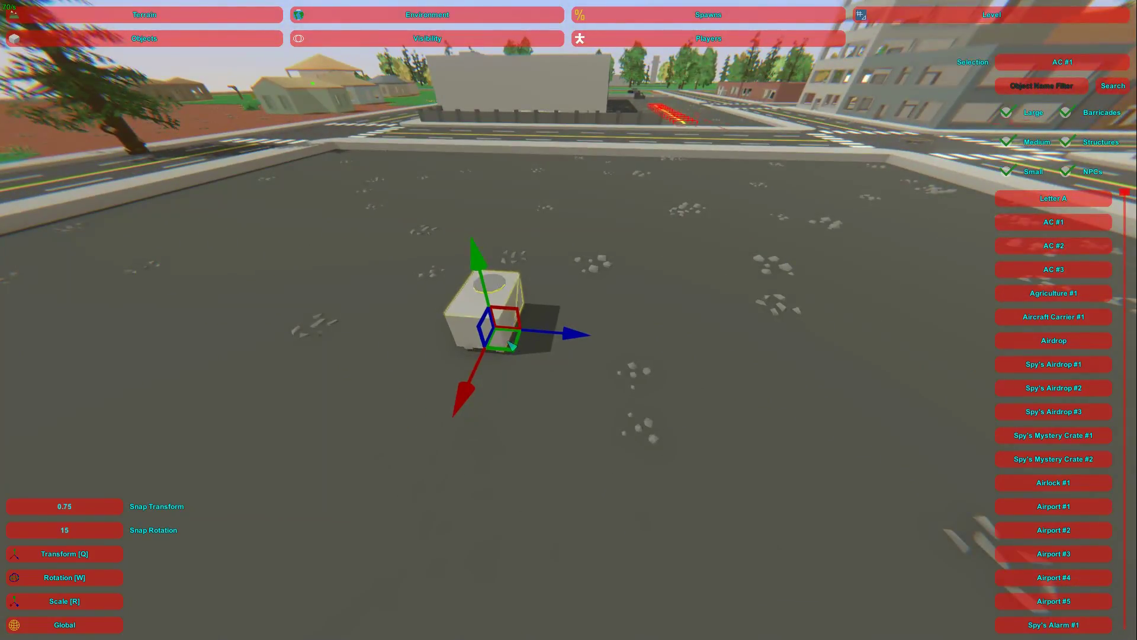
pyautogui.moveTo(589, 349); pyautogui.dragTo(557, 345, button='right')
pyautogui.click(577, 345)
pyautogui.press('q')
pyautogui.press('w')
pyautogui.press('w')
pyautogui.moveTo(552, 389); pyautogui.dragTo(465, 246)
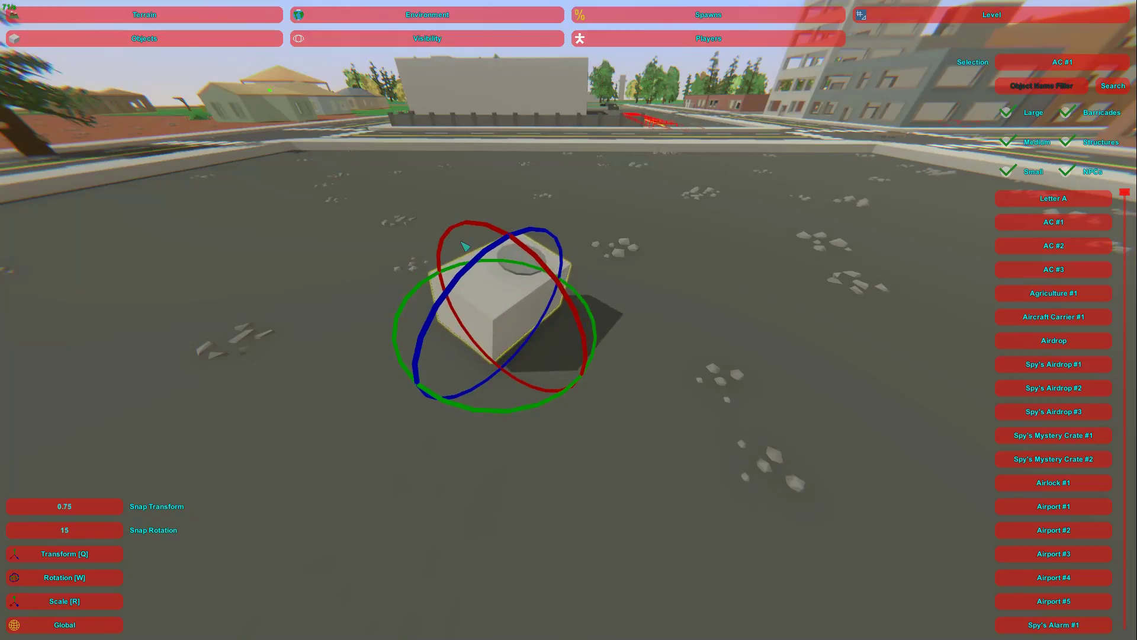
# Stretch the AC #1 object along individual axes with the scale handles.
pyautogui.moveTo(513, 286); pyautogui.dragTo(489, 264, button='right')
pyautogui.press('s')
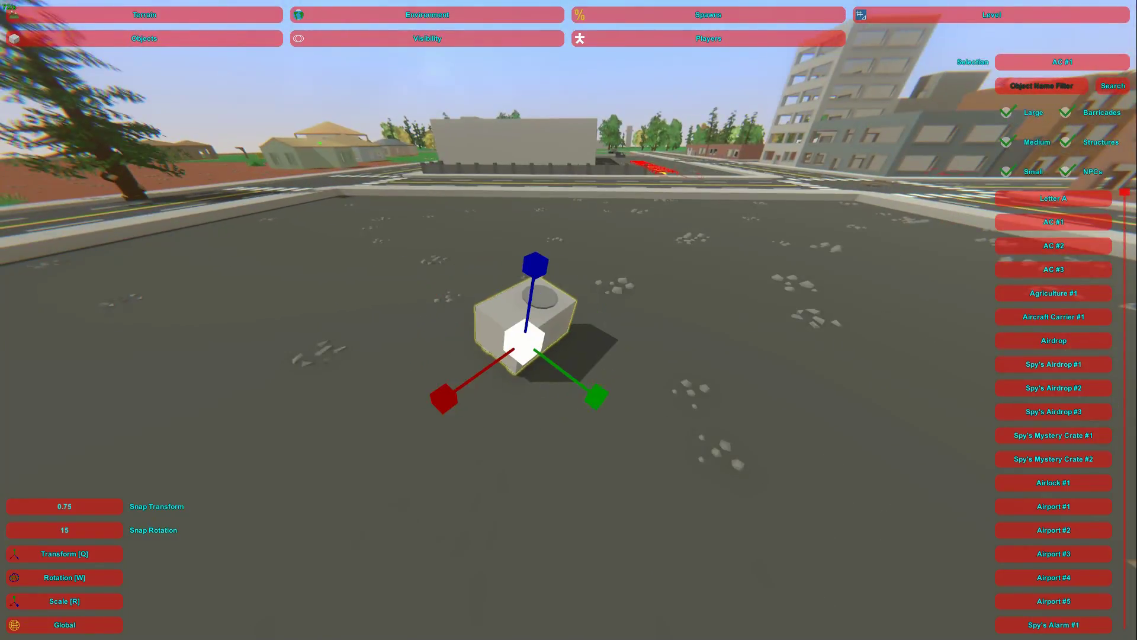
pyautogui.press('w')
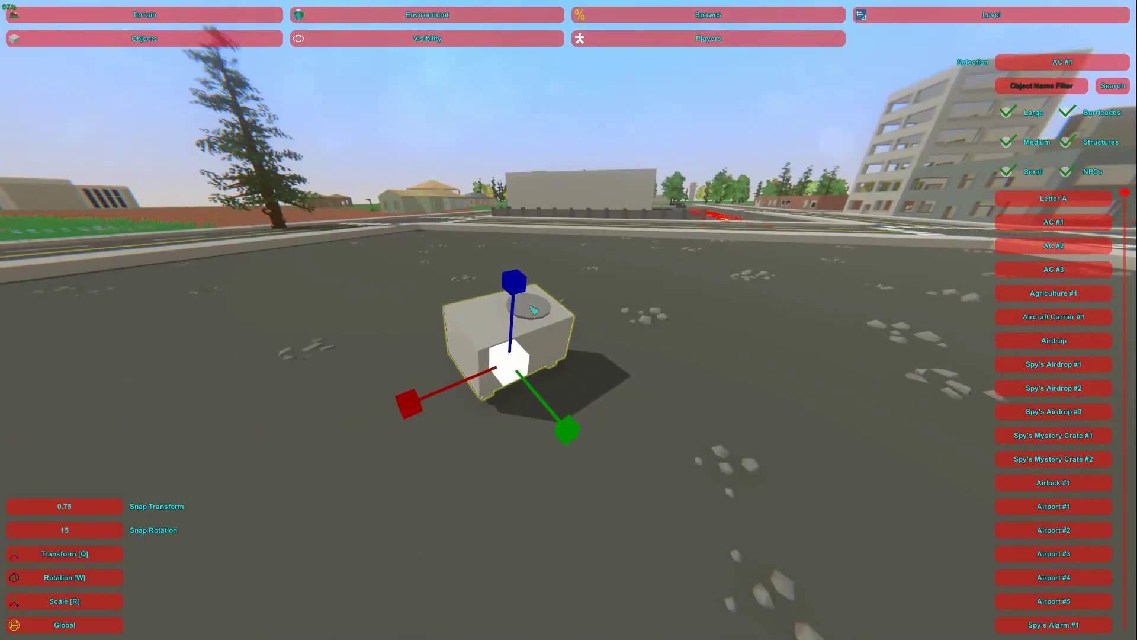
pyautogui.press('a')
pyautogui.moveTo(534, 310); pyautogui.dragTo(577, 337, button='right')
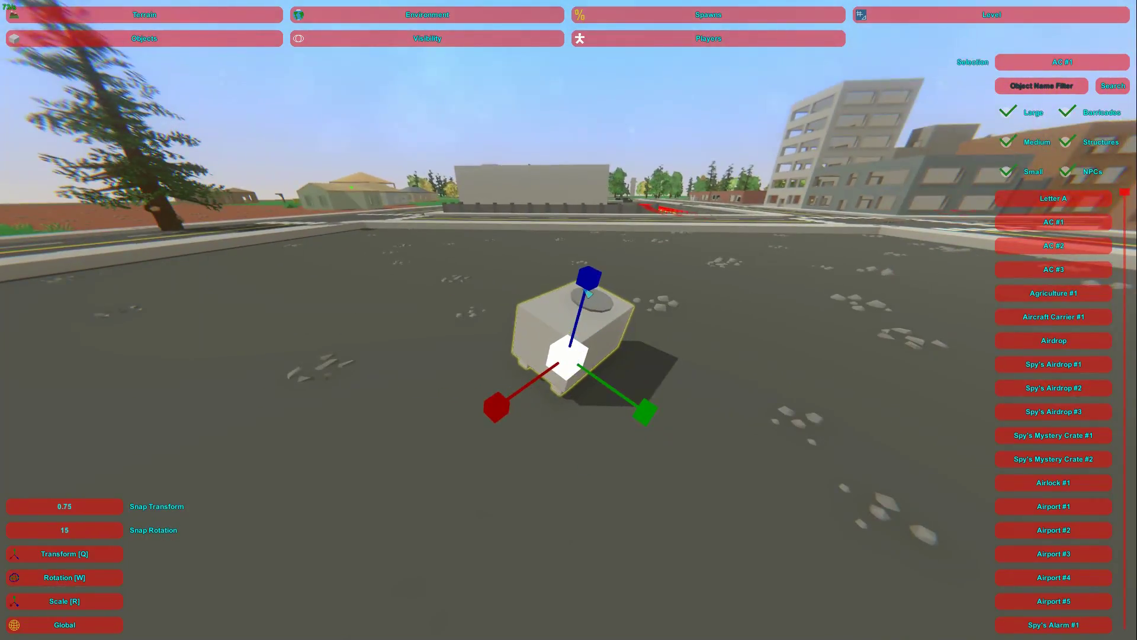
pyautogui.moveTo(588, 293); pyautogui.dragTo(598, 271)
pyautogui.moveTo(644, 418); pyautogui.dragTo(646, 413)
pyautogui.moveTo(646, 413); pyautogui.dragTo(560, 327, button='right')
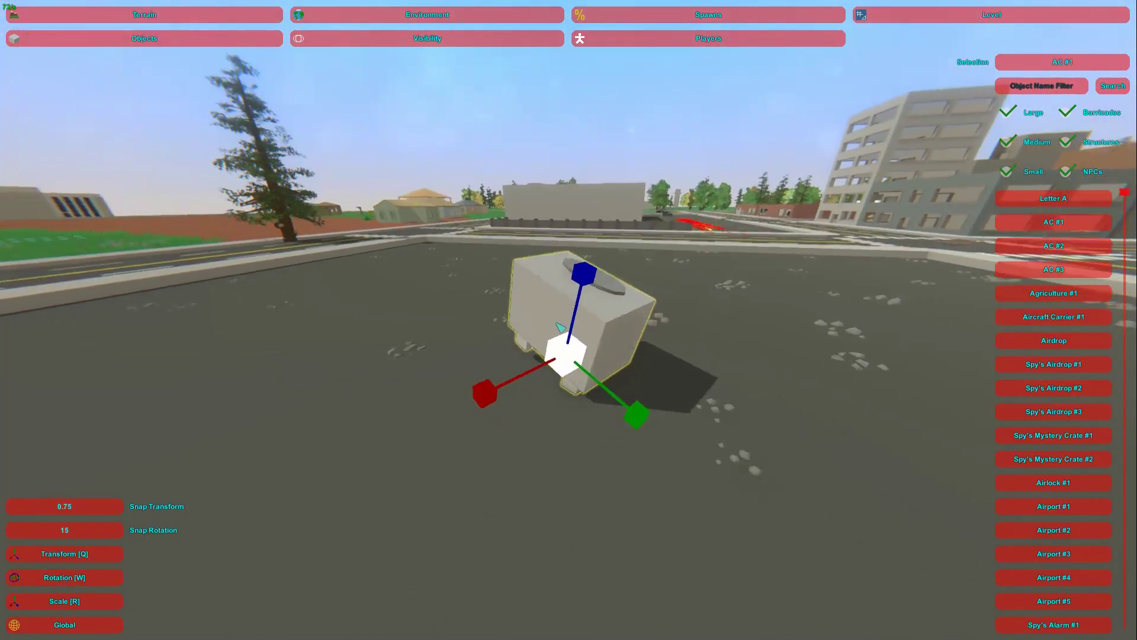
# Set the stretched AC #1 object upright and enlarge it further with the Scale tool.
pyautogui.moveTo(579, 356); pyautogui.dragTo(618, 290)
pyautogui.press('r')
pyautogui.moveTo(574, 342); pyautogui.dragTo(589, 351)
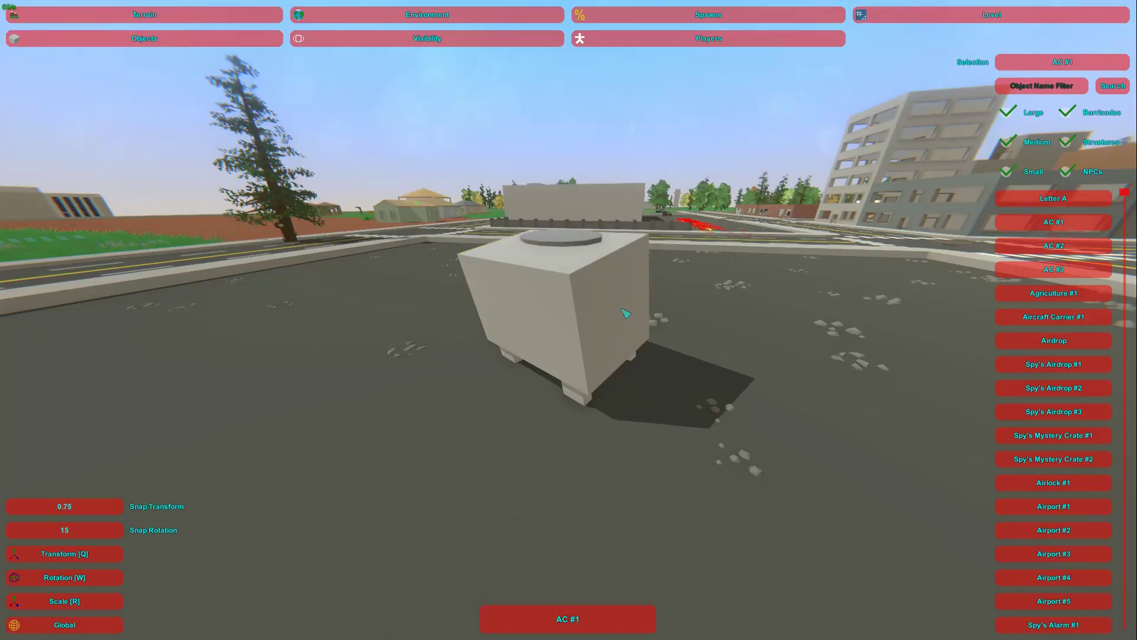
pyautogui.moveTo(626, 312); pyautogui.dragTo(572, 328, button='right')
pyautogui.click(573, 325)
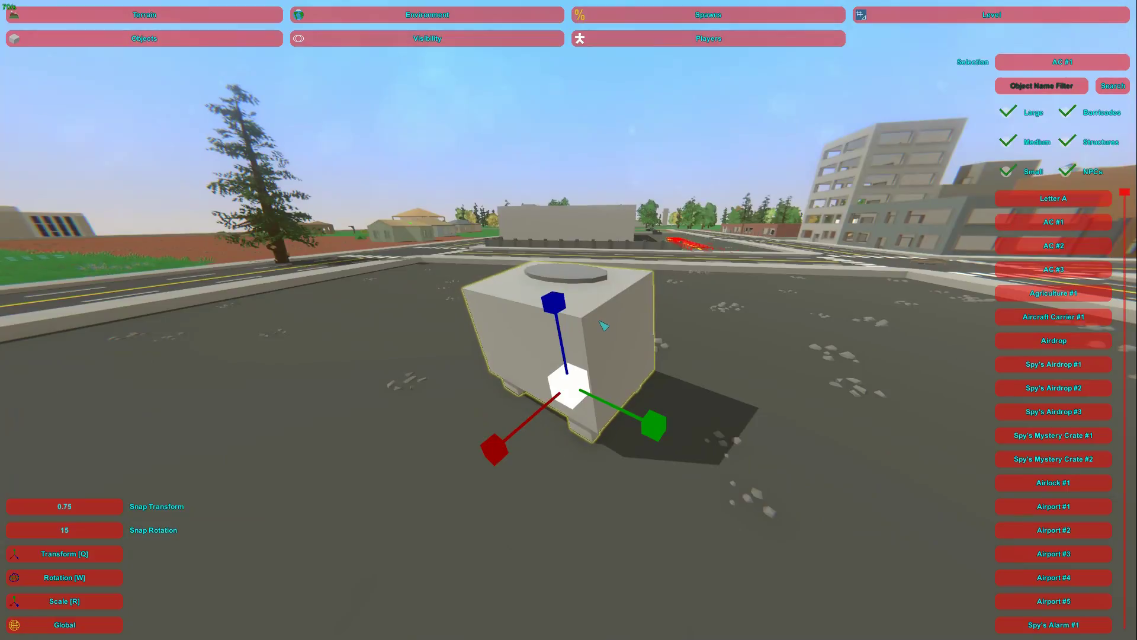
pyautogui.moveTo(603, 325); pyautogui.dragTo(587, 332, button='right')
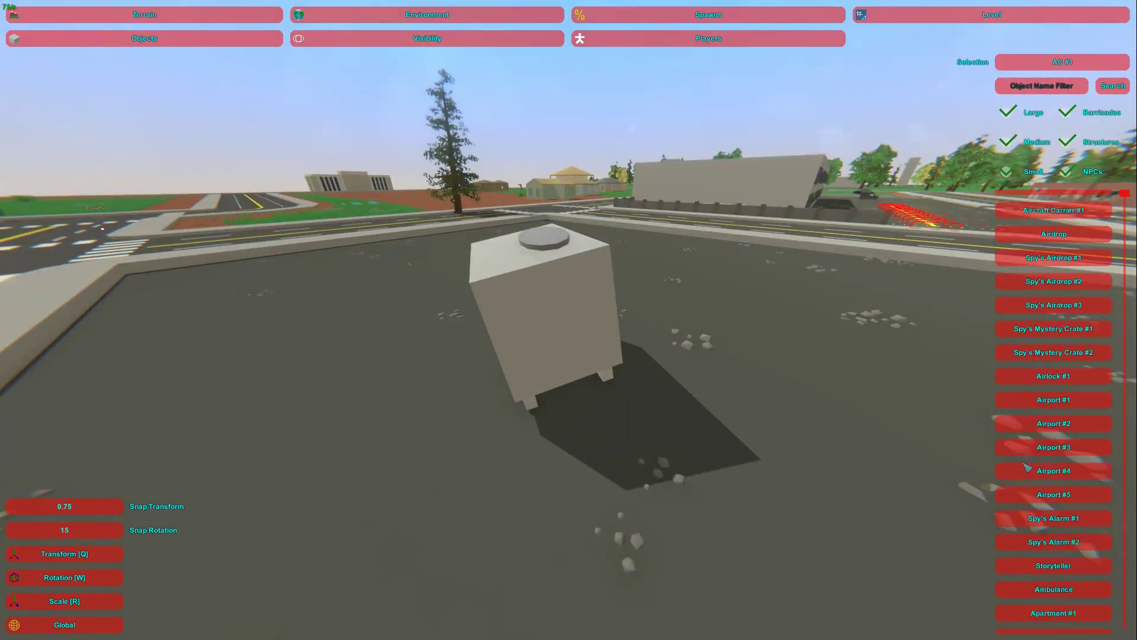
# Browse the catalogue of placeable objects and make Orange Flare the current selection.
pyautogui.scroll(-3, 1026, 468)
pyautogui.moveTo(1125, 198); pyautogui.dragTo(1125, 316)
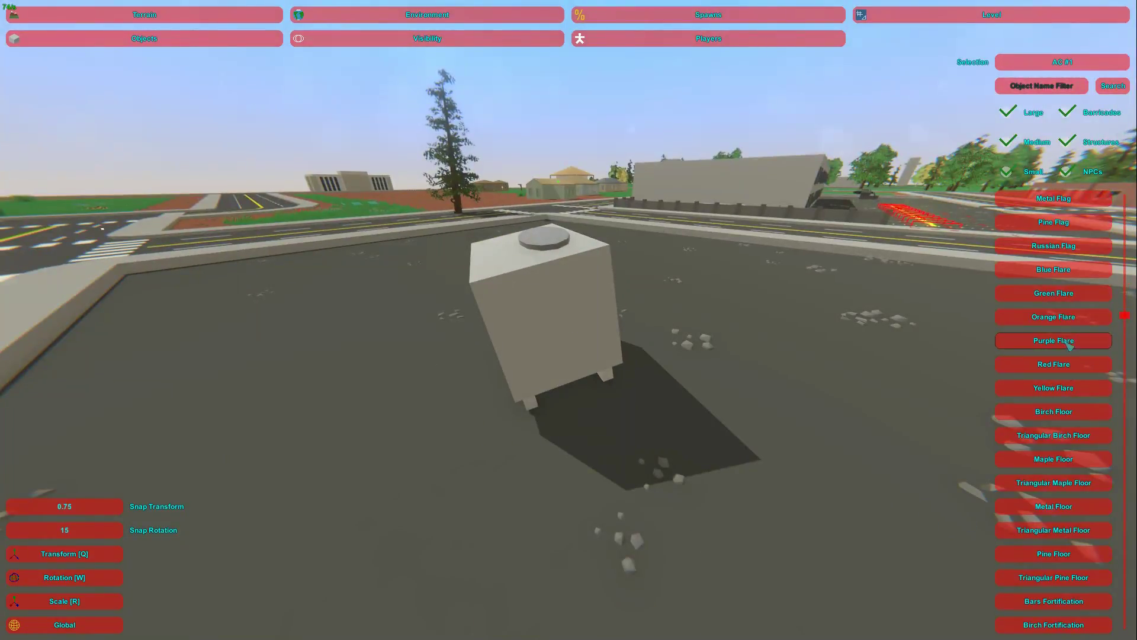
pyautogui.moveTo(781, 443); pyautogui.dragTo(740, 263, button='right')
pyautogui.press('w')
pyautogui.moveTo(529, 316); pyautogui.dragTo(573, 326, button='right')
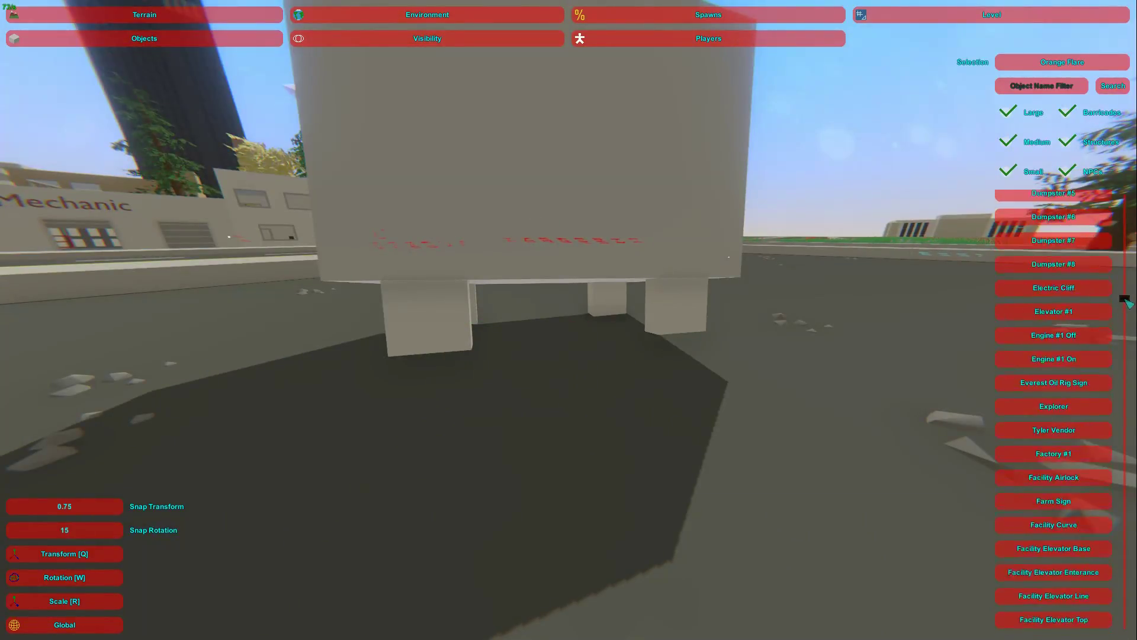
pyautogui.scroll(5, 1127, 304)
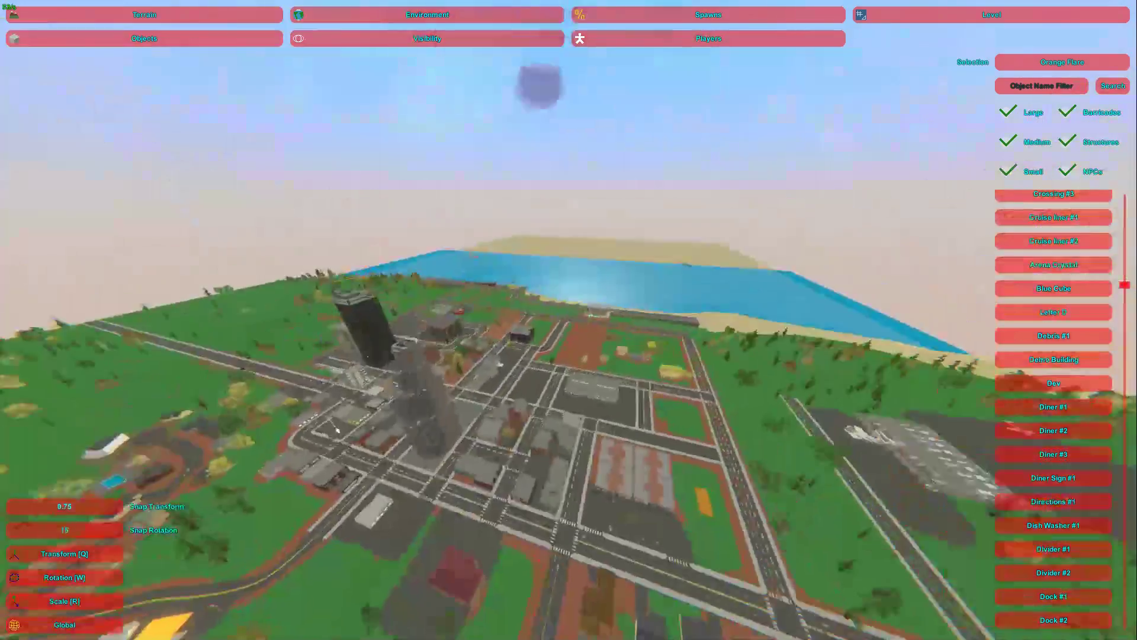